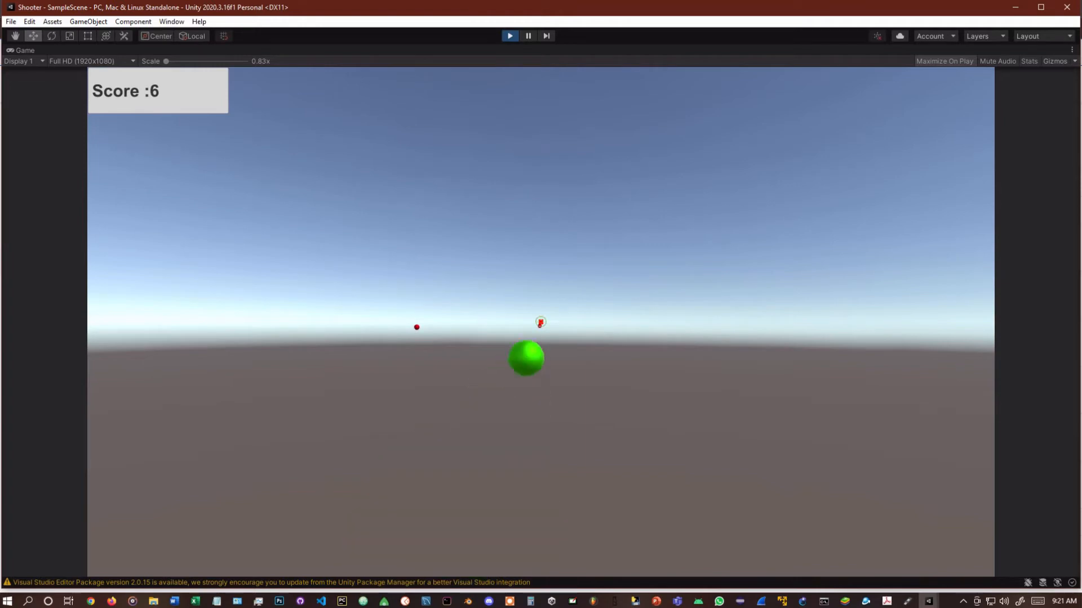
# Step: Play-test the finished shooter game by firing several shots at the red and green balls
pyautogui.click(541, 323)
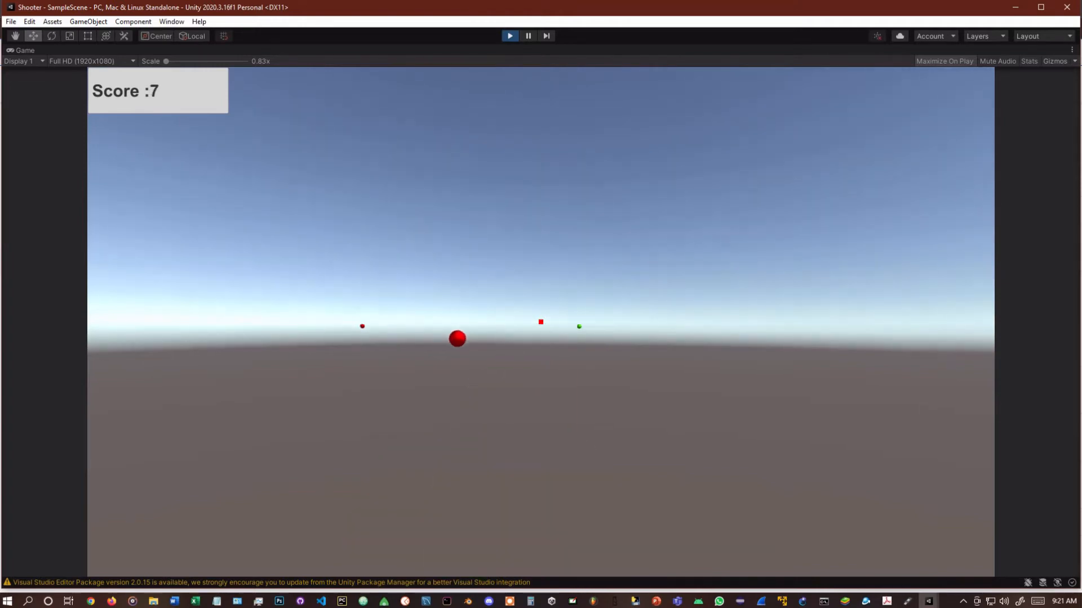
pyautogui.click(541, 323)
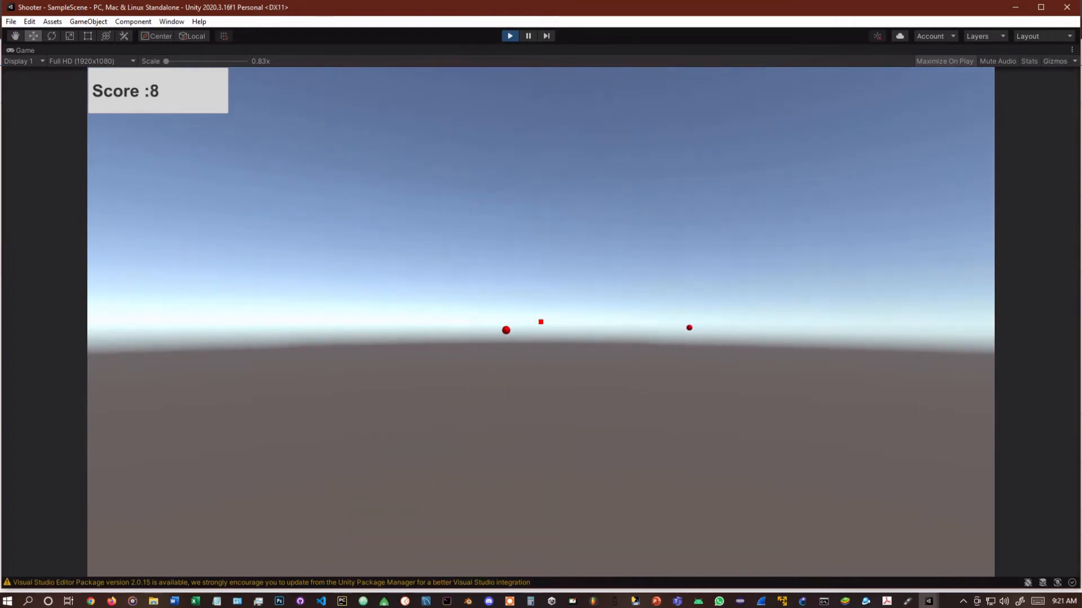
pyautogui.click(540, 322)
pyautogui.click(541, 323)
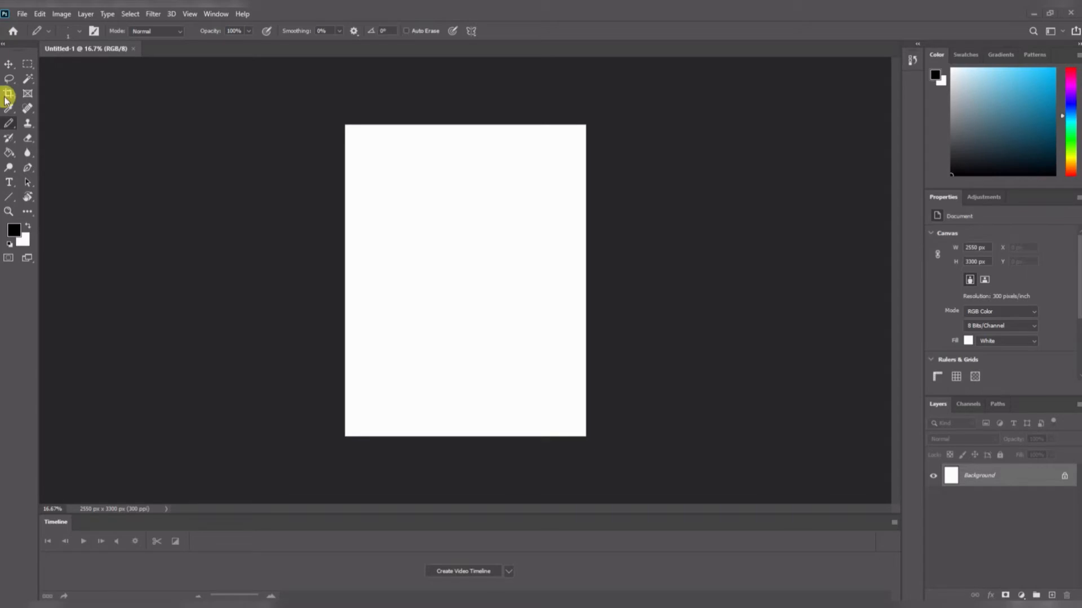
# Step: Switch to Photoshop and sketch a small circle mid-canvas with an arrow pointing to it from the handwritten label "player"
pyautogui.keyDown('alt'); pyautogui.scroll(2, 445, 203); pyautogui.keyUp('alt')
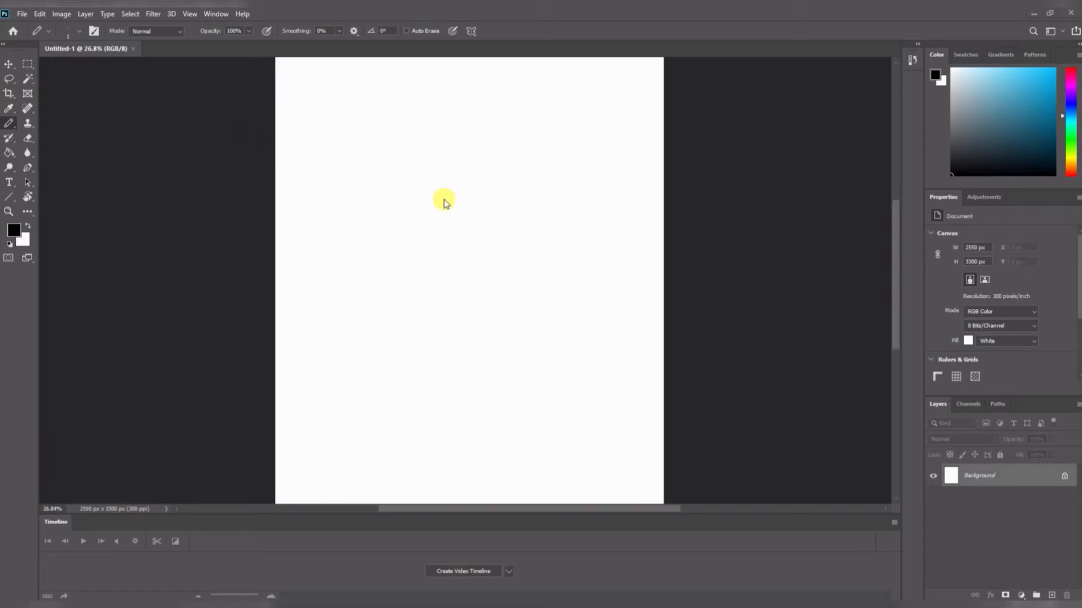
pyautogui.scroll(1, 566, 264)
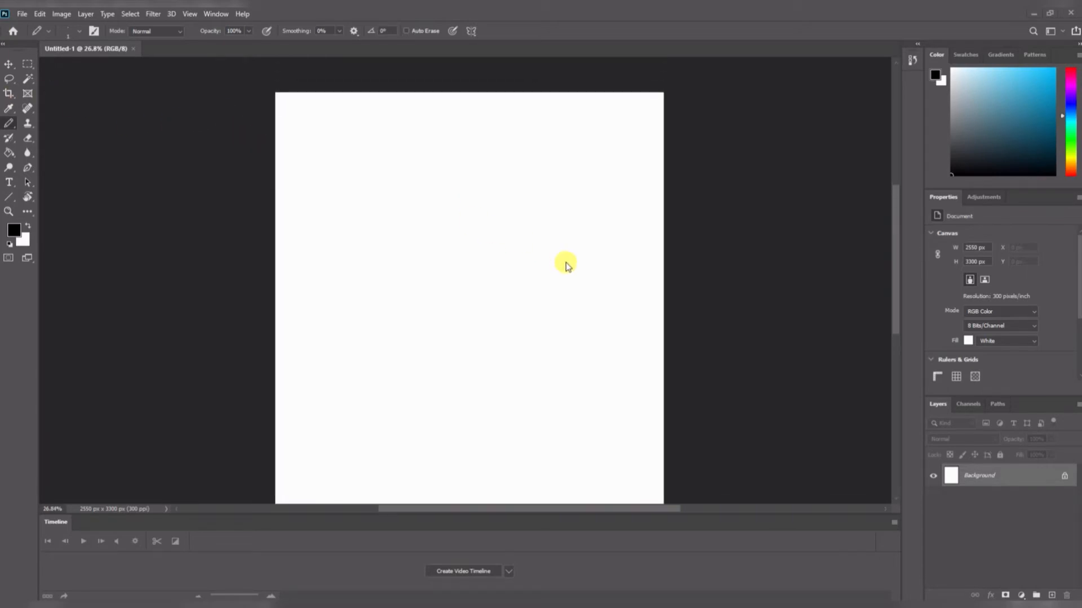
pyautogui.scroll(-1, 566, 264)
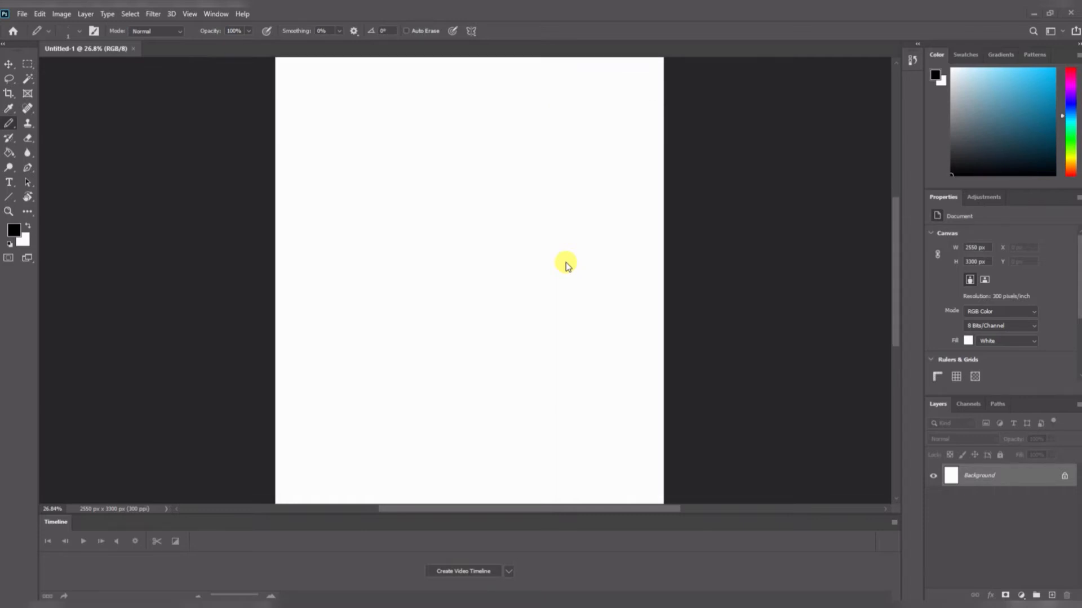
pyautogui.click(565, 328)
pyautogui.click(540, 268)
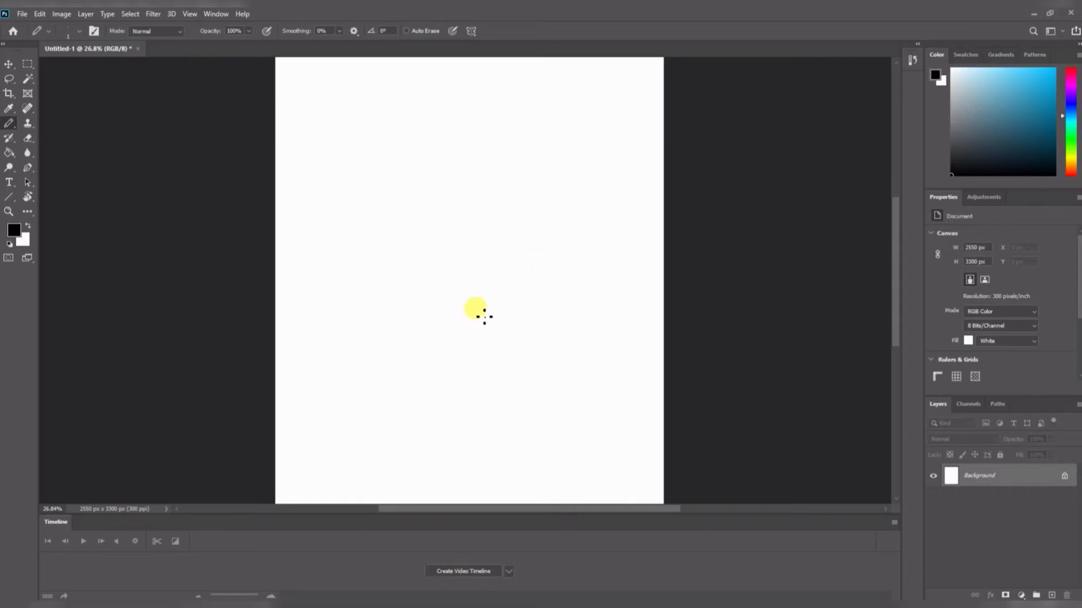
pyautogui.moveTo(484, 318)
pyautogui.mouseDown()
pyautogui.moveTo(466, 316)
pyautogui.moveTo(498, 341)
pyautogui.moveTo(551, 347)
pyautogui.mouseUp()
pyautogui.moveTo(560, 399)
pyautogui.mouseDown()
pyautogui.moveTo(559, 359)
pyautogui.moveTo(562, 378)
pyautogui.mouseUp()
pyautogui.moveTo(595, 340)
pyautogui.mouseDown()
pyautogui.moveTo(595, 369)
pyautogui.moveTo(621, 352)
pyautogui.moveTo(623, 367)
pyautogui.moveTo(648, 346)
pyautogui.mouseUp()
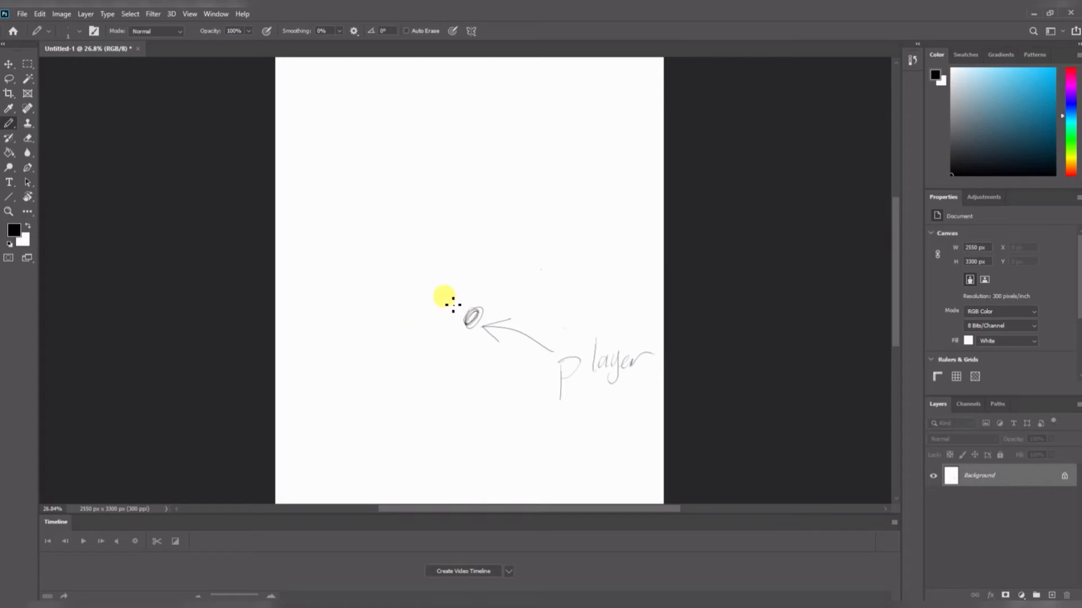
pyautogui.moveTo(500, 306)
pyautogui.mouseDown()
pyautogui.moveTo(460, 304)
pyautogui.moveTo(505, 271)
pyautogui.moveTo(514, 280)
pyautogui.moveTo(489, 289)
pyautogui.mouseUp()
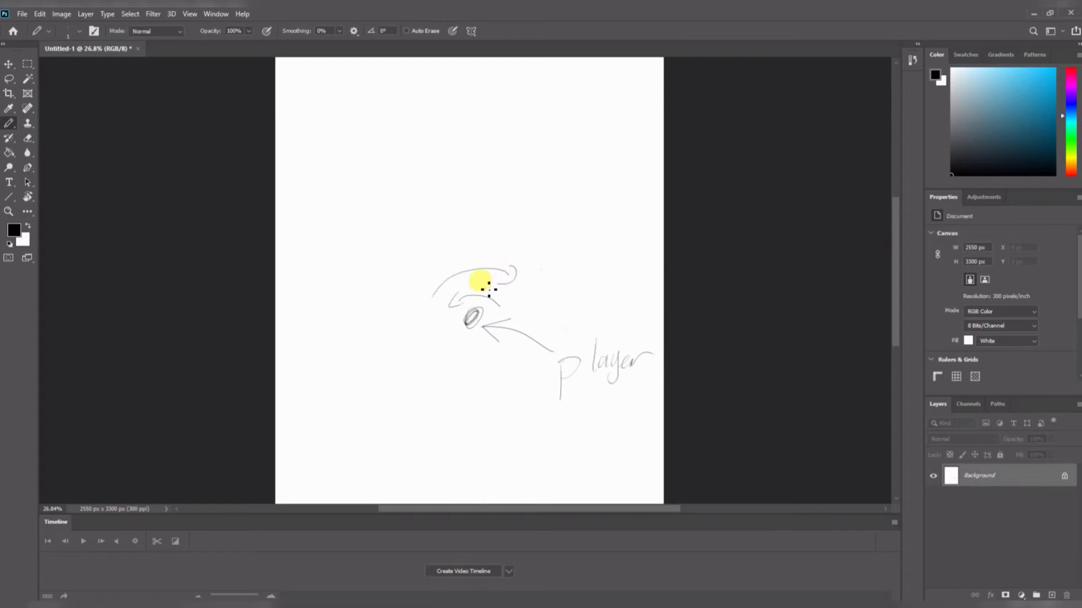
pyautogui.hotkey('ctrl', 'z')
pyautogui.hotkey('ctrl', 'z')
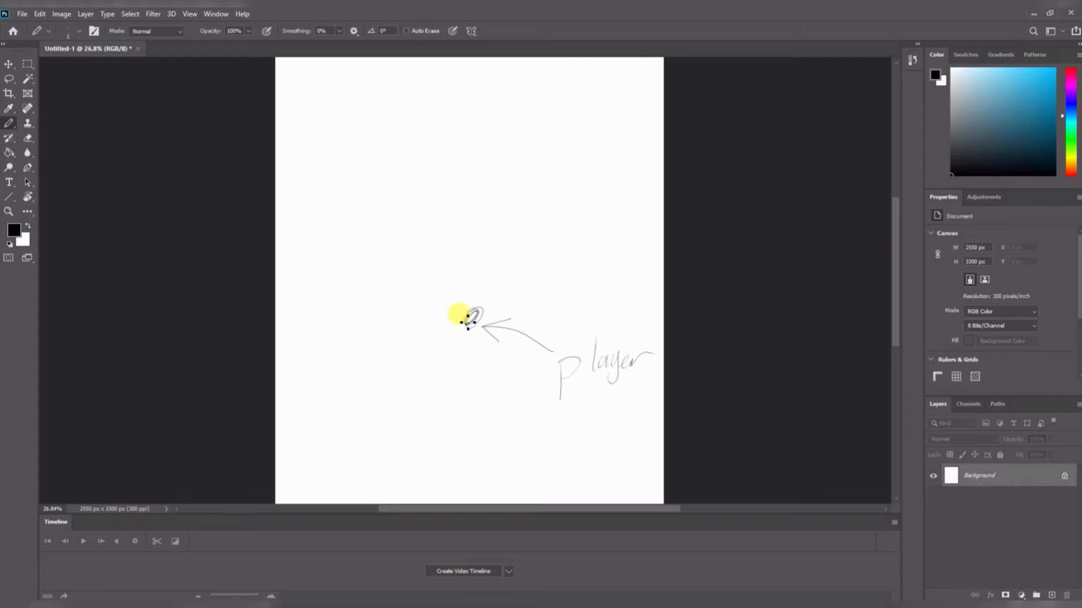
# Step: Sketch a dashed line running straight up from the player circle towards the upper part of the canvas
pyautogui.moveTo(471, 308); pyautogui.dragTo(470, 279)
pyautogui.moveTo(472, 272); pyautogui.dragTo(472, 222)
pyautogui.moveTo(473, 205); pyautogui.dragTo(471, 171)
pyautogui.moveTo(476, 148); pyautogui.dragTo(479, 120)
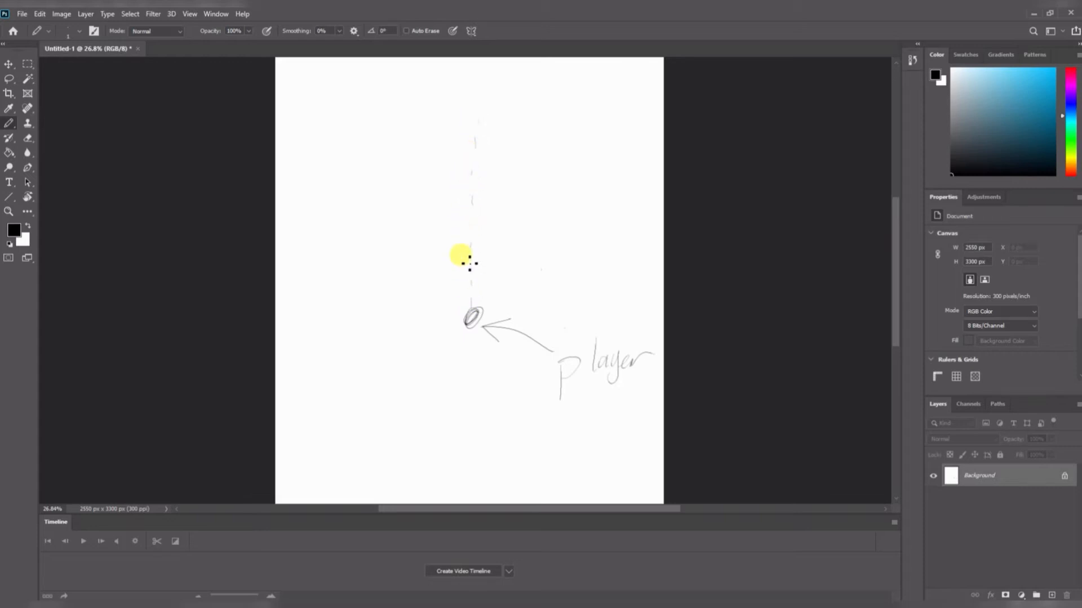
# Step: Draw slanted boundary lines on both sides of the dashed line with angle arcs, labelled -45° and 45°
pyautogui.moveTo(468, 275)
pyautogui.mouseDown()
pyautogui.moveTo(437, 289)
pyautogui.moveTo(454, 309)
pyautogui.moveTo(285, 122)
pyautogui.mouseUp()
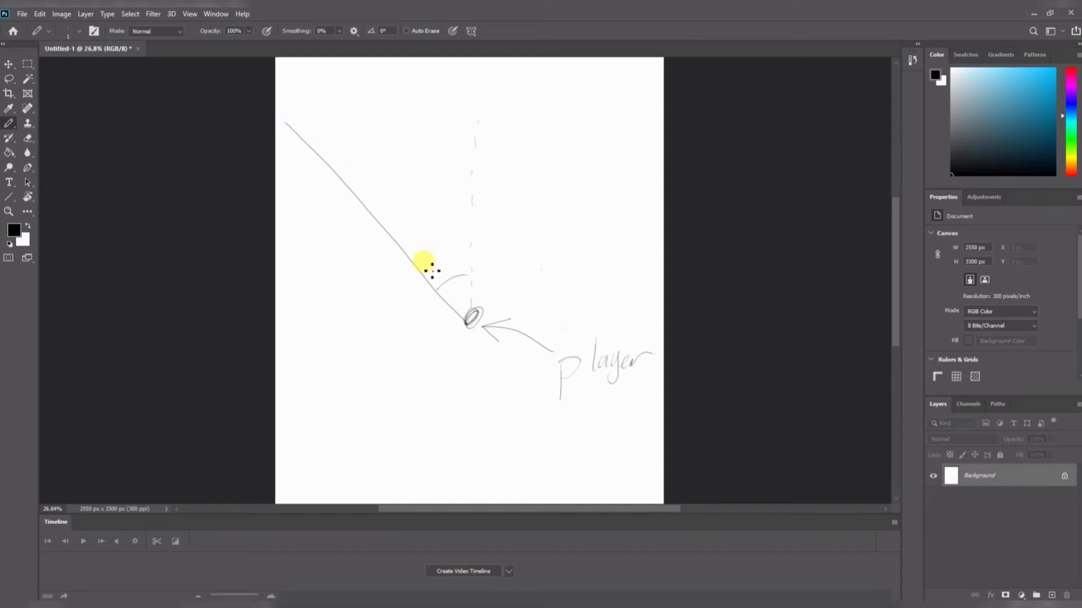
pyautogui.moveTo(429, 267); pyautogui.dragTo(445, 258)
pyautogui.moveTo(447, 249)
pyautogui.mouseDown()
pyautogui.moveTo(448, 277)
pyautogui.moveTo(460, 244)
pyautogui.moveTo(502, 285)
pyautogui.moveTo(613, 170)
pyautogui.mouseUp()
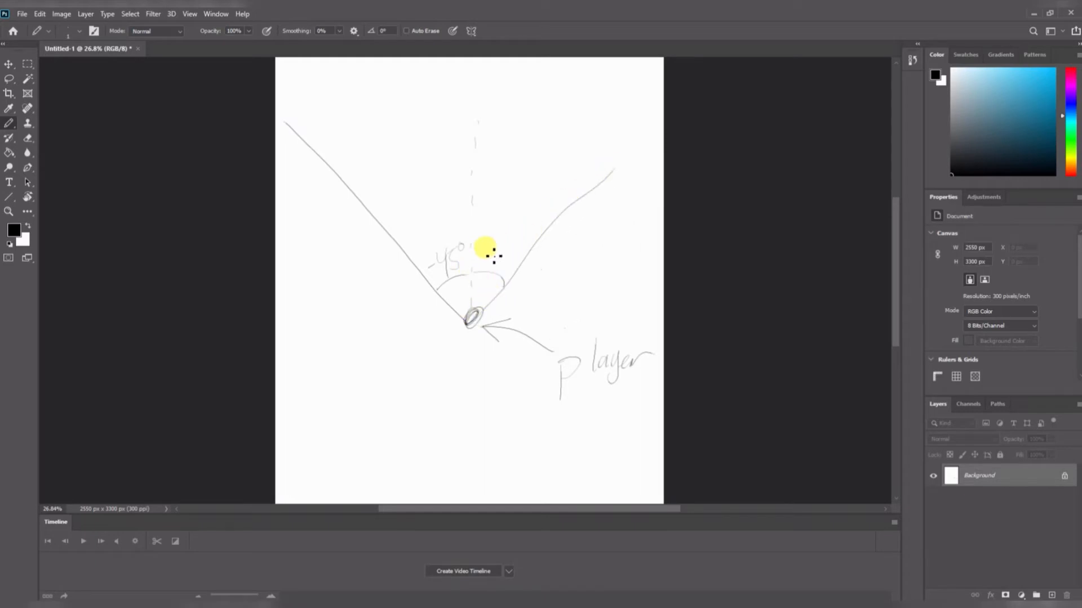
pyautogui.moveTo(483, 246); pyautogui.dragTo(489, 267)
pyautogui.moveTo(500, 244); pyautogui.dragTo(493, 264)
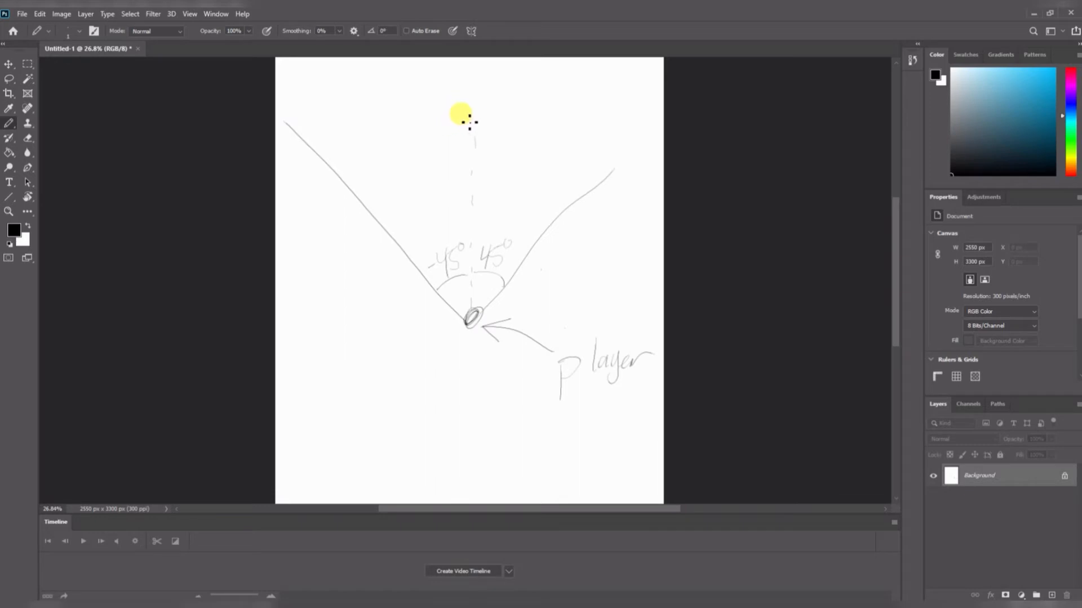
# Step: Draw a bar labelled 100 at the dashed line's far end and mark the outer ends of both boundary lines
pyautogui.moveTo(463, 120)
pyautogui.mouseDown()
pyautogui.moveTo(504, 116)
pyautogui.moveTo(482, 118)
pyautogui.mouseUp()
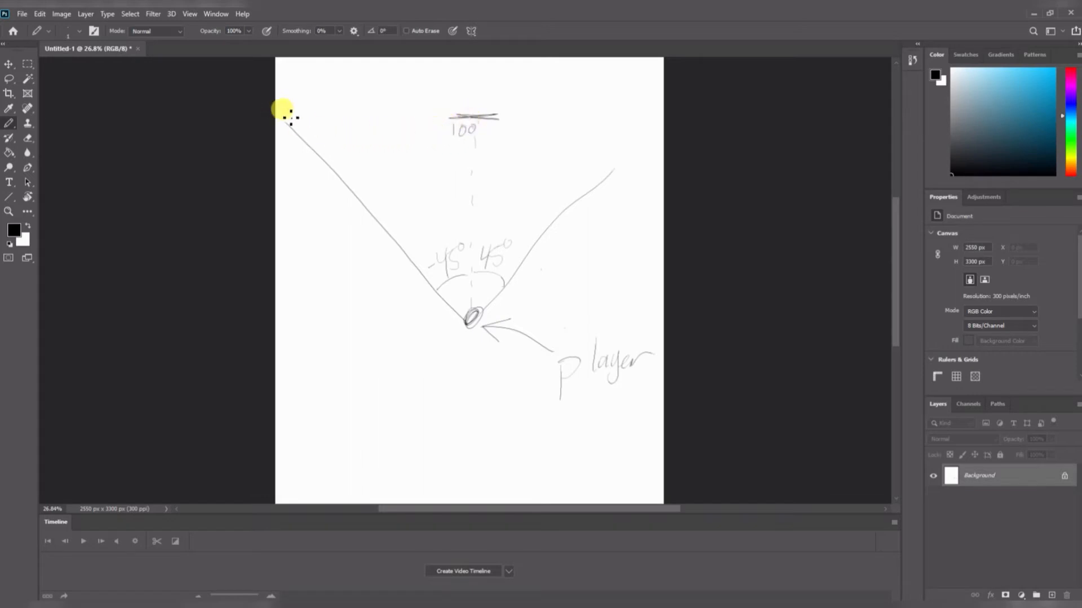
pyautogui.moveTo(288, 118); pyautogui.dragTo(284, 95)
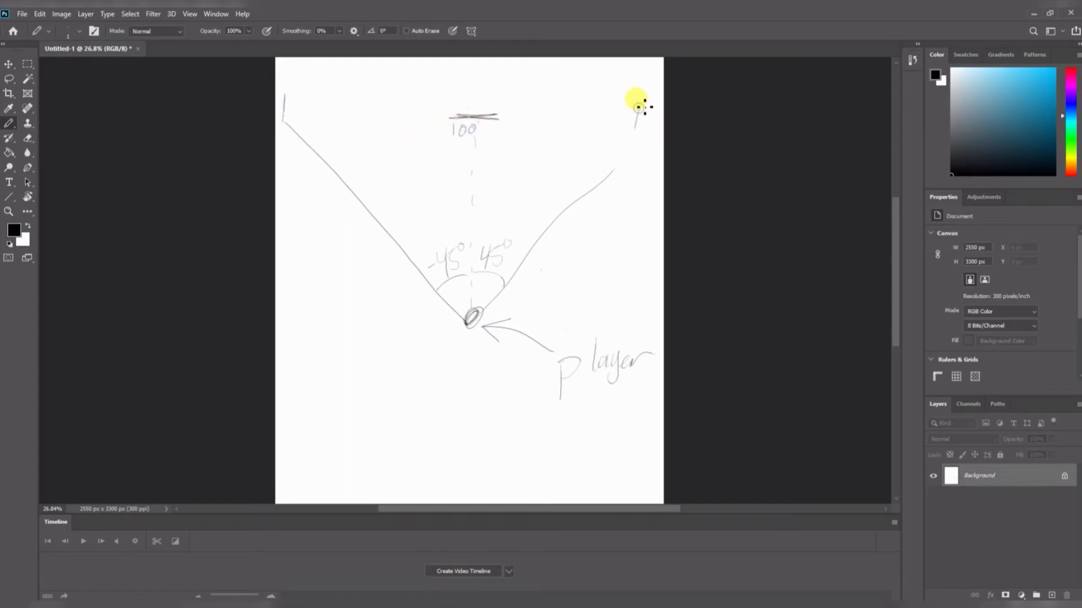
pyautogui.moveTo(641, 103); pyautogui.dragTo(636, 133)
pyautogui.moveTo(611, 171); pyautogui.dragTo(662, 115)
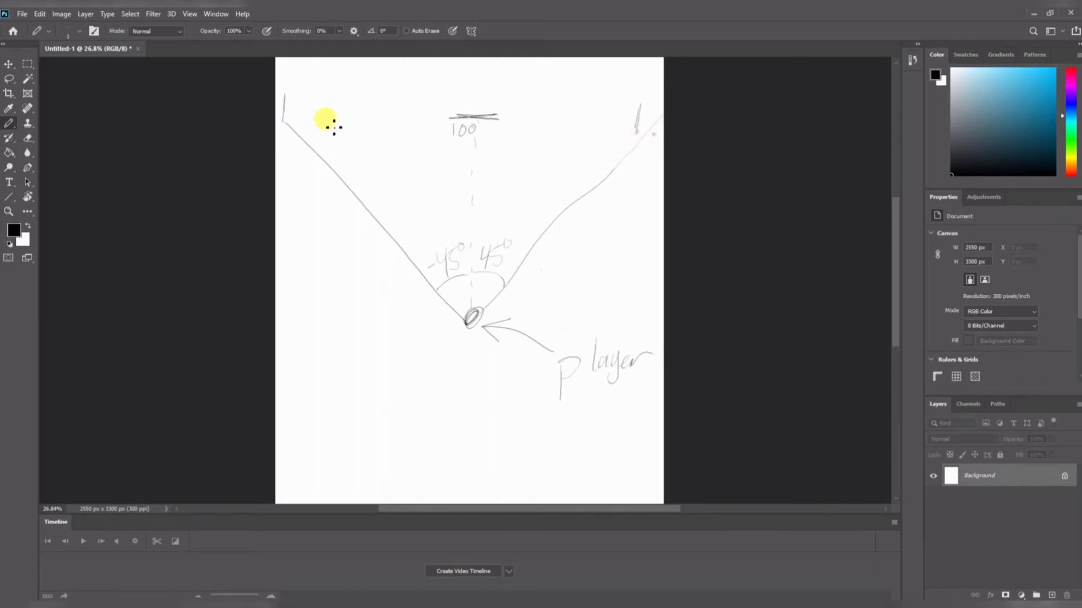
# Step: Label the boundary ends -100x and +100x, and complete the centre label as 0y, 100z
pyautogui.moveTo(289, 106); pyautogui.dragTo(289, 121)
pyautogui.moveTo(295, 107)
pyautogui.mouseDown()
pyautogui.moveTo(298, 116)
pyautogui.moveTo(295, 108)
pyautogui.mouseUp()
pyautogui.moveTo(310, 106)
pyautogui.mouseDown()
pyautogui.moveTo(326, 115)
pyautogui.moveTo(290, 111)
pyautogui.mouseUp()
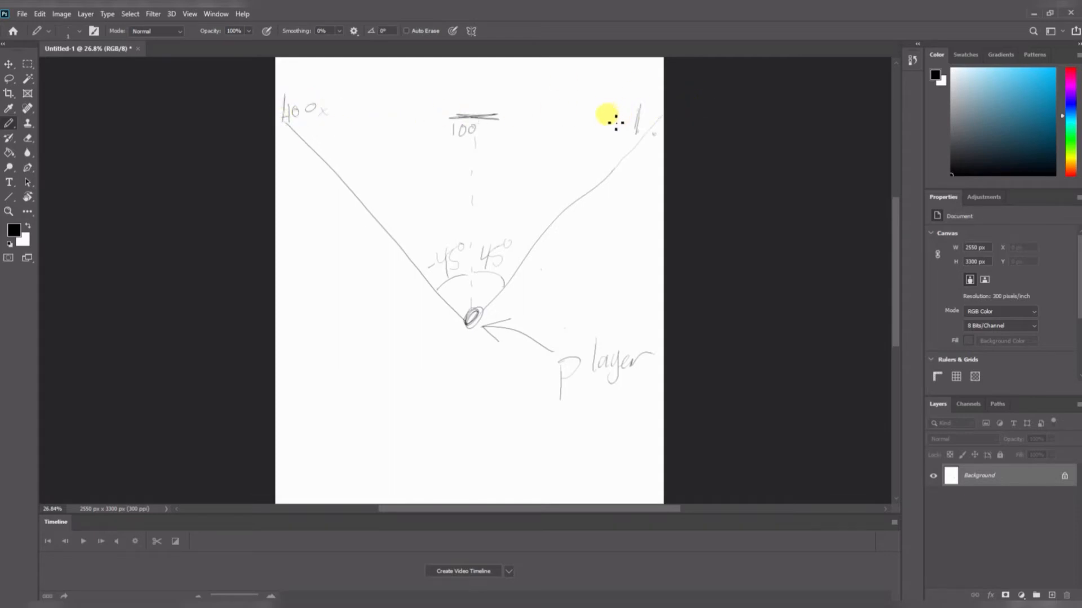
pyautogui.moveTo(588, 121); pyautogui.dragTo(599, 128)
pyautogui.moveTo(607, 115); pyautogui.dragTo(623, 124)
pyautogui.moveTo(623, 117); pyautogui.dragTo(617, 124)
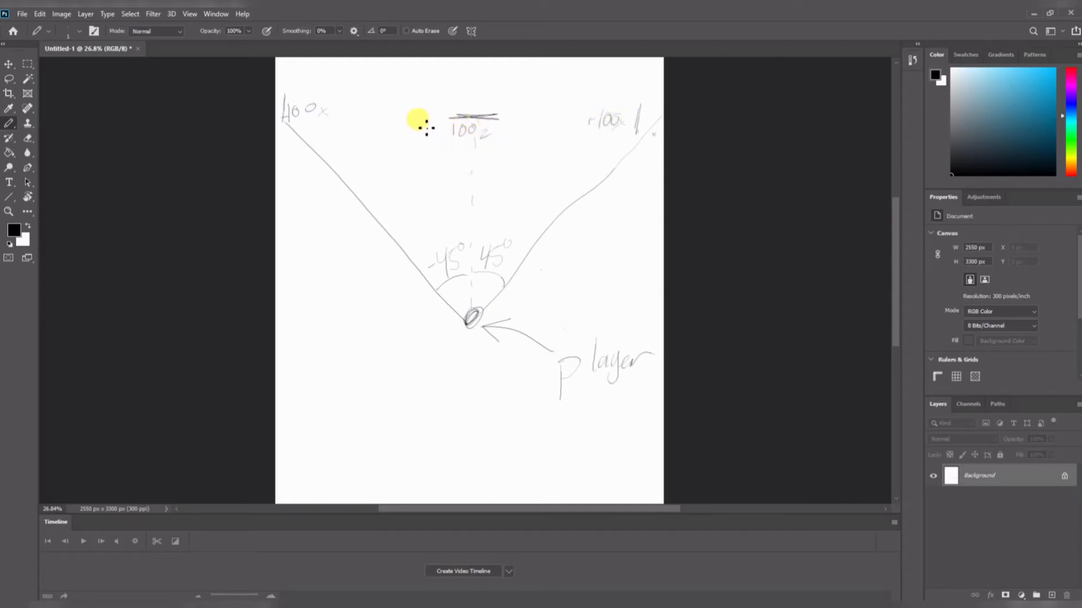
pyautogui.moveTo(437, 126)
pyautogui.mouseDown()
pyautogui.moveTo(428, 125)
pyautogui.moveTo(442, 145)
pyautogui.mouseUp()
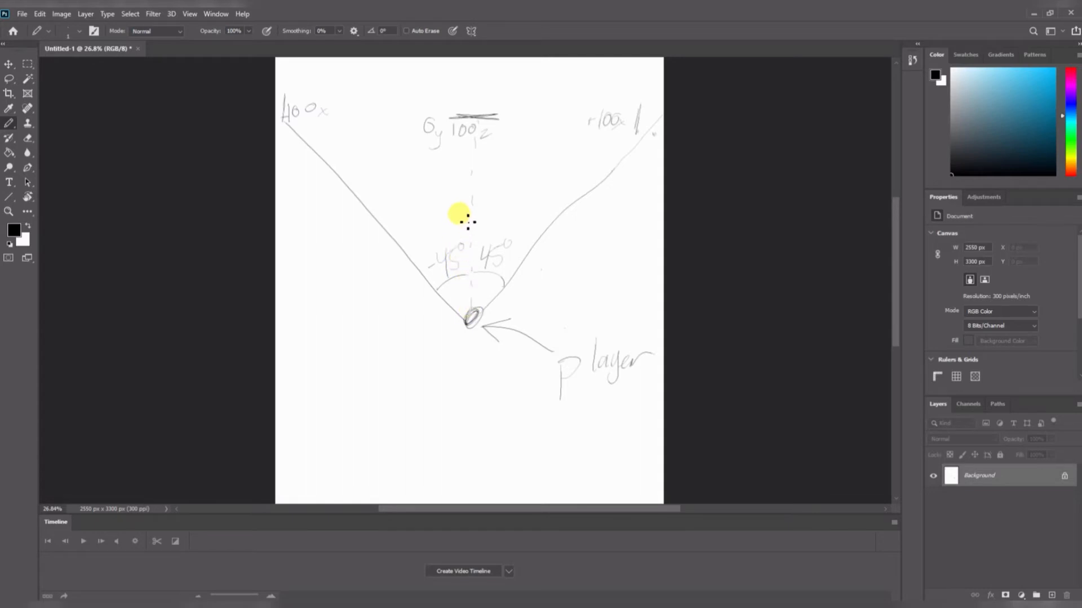
# Step: Sketch small bullets ahead of the player with arrows for shots straight ahead and towards each side
pyautogui.moveTo(470, 219)
pyautogui.mouseDown()
pyautogui.moveTo(471, 230)
pyautogui.moveTo(471, 181)
pyautogui.mouseUp()
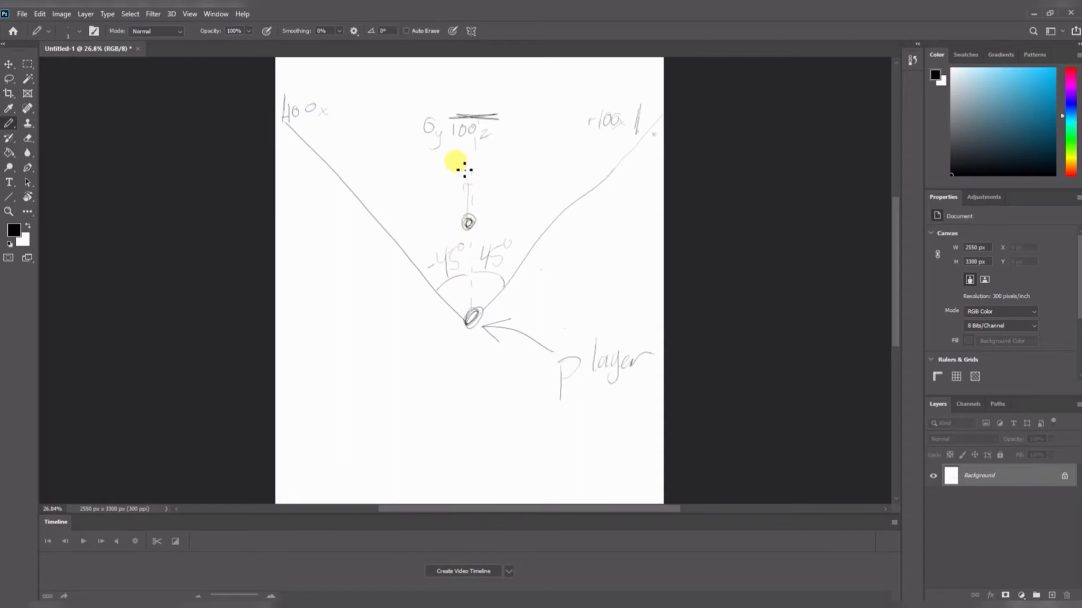
pyautogui.moveTo(466, 300)
pyautogui.mouseDown()
pyautogui.moveTo(397, 213)
pyautogui.moveTo(410, 215)
pyautogui.mouseUp()
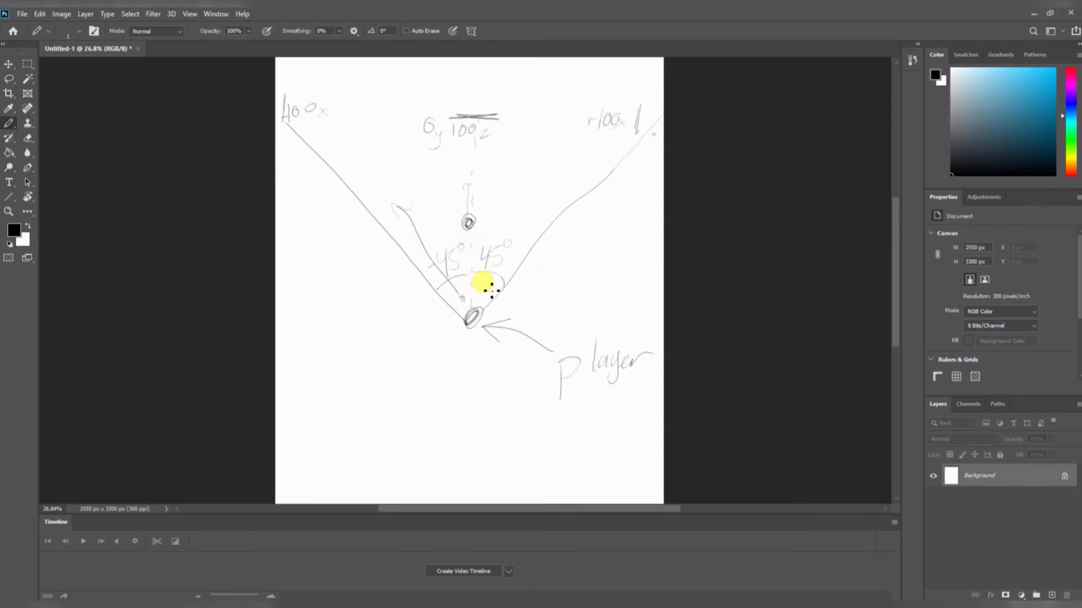
pyautogui.moveTo(490, 278); pyautogui.dragTo(524, 162)
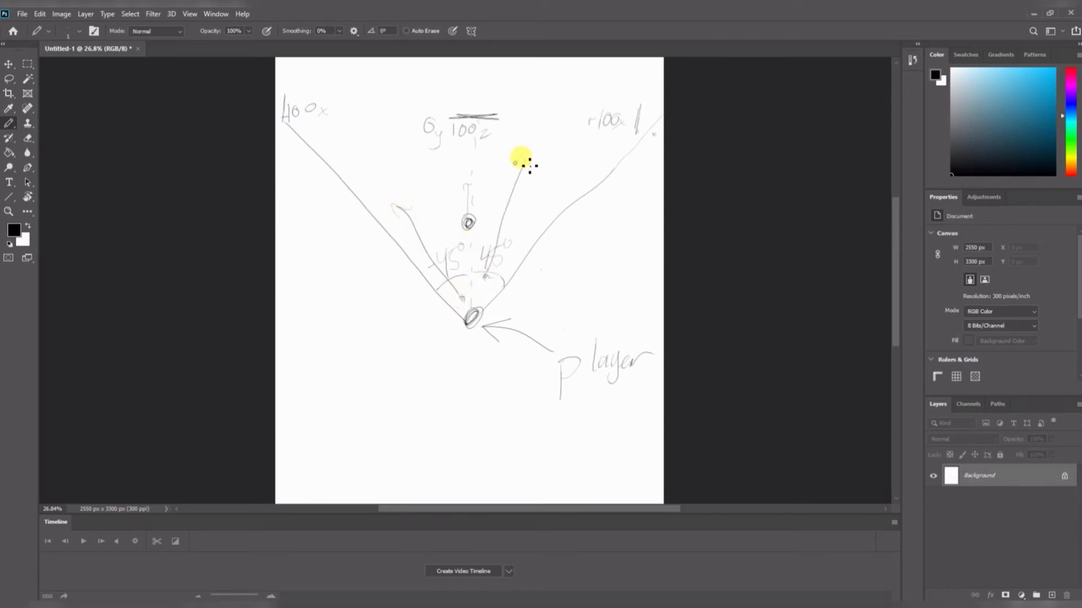
# Step: Sketch a crossed-out enemy circle labelled "bad guy" and a second enemy circle with a path down to the player
pyautogui.moveTo(541, 118)
pyautogui.mouseDown()
pyautogui.moveTo(541, 109)
pyautogui.moveTo(592, 89)
pyautogui.moveTo(580, 89)
pyautogui.moveTo(633, 100)
pyautogui.mouseUp()
pyautogui.moveTo(523, 97); pyautogui.dragTo(539, 137)
pyautogui.moveTo(558, 99); pyautogui.dragTo(516, 134)
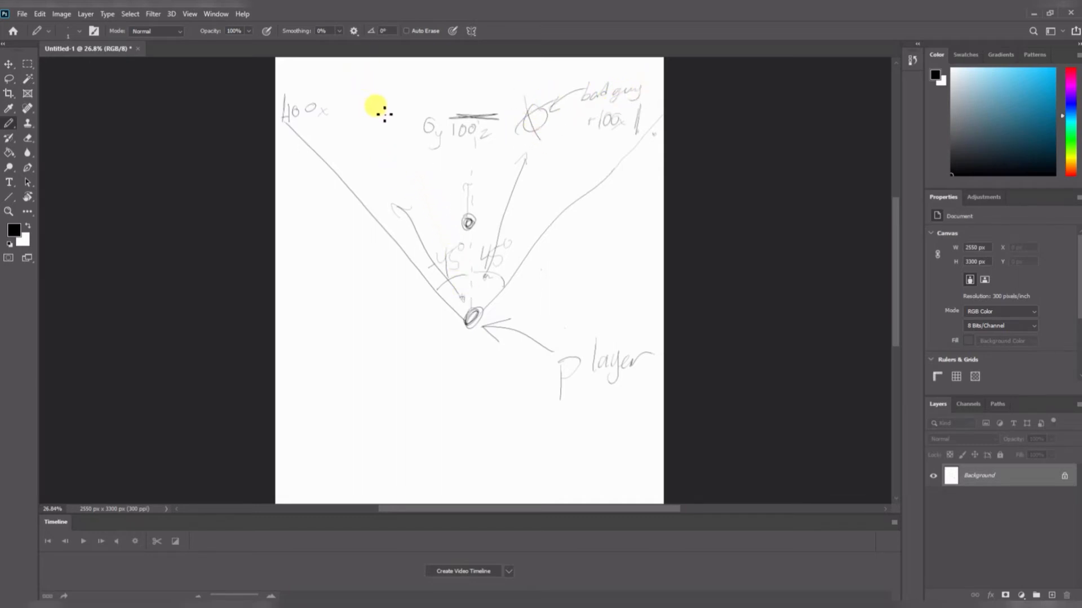
pyautogui.moveTo(385, 110)
pyautogui.mouseDown()
pyautogui.moveTo(395, 132)
pyautogui.moveTo(381, 132)
pyautogui.moveTo(415, 174)
pyautogui.moveTo(482, 324)
pyautogui.moveTo(430, 299)
pyautogui.moveTo(563, 259)
pyautogui.moveTo(519, 272)
pyautogui.moveTo(555, 271)
pyautogui.mouseUp()
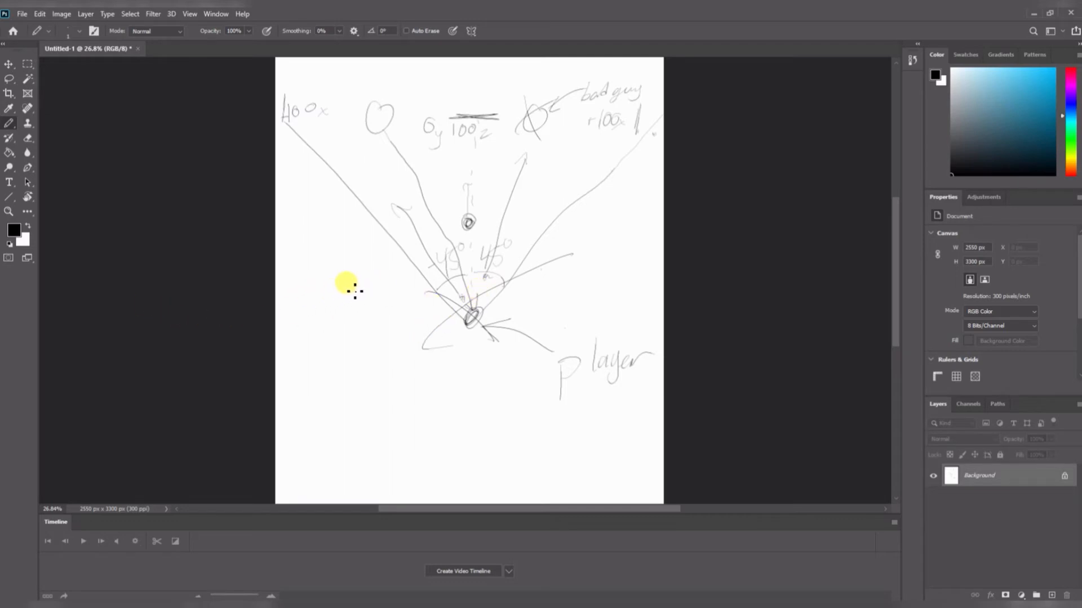
# Step: Sketch a large circle with small dots inside it beside the player, and retrace the boundary lines near the player
pyautogui.moveTo(355, 291); pyautogui.dragTo(343, 283)
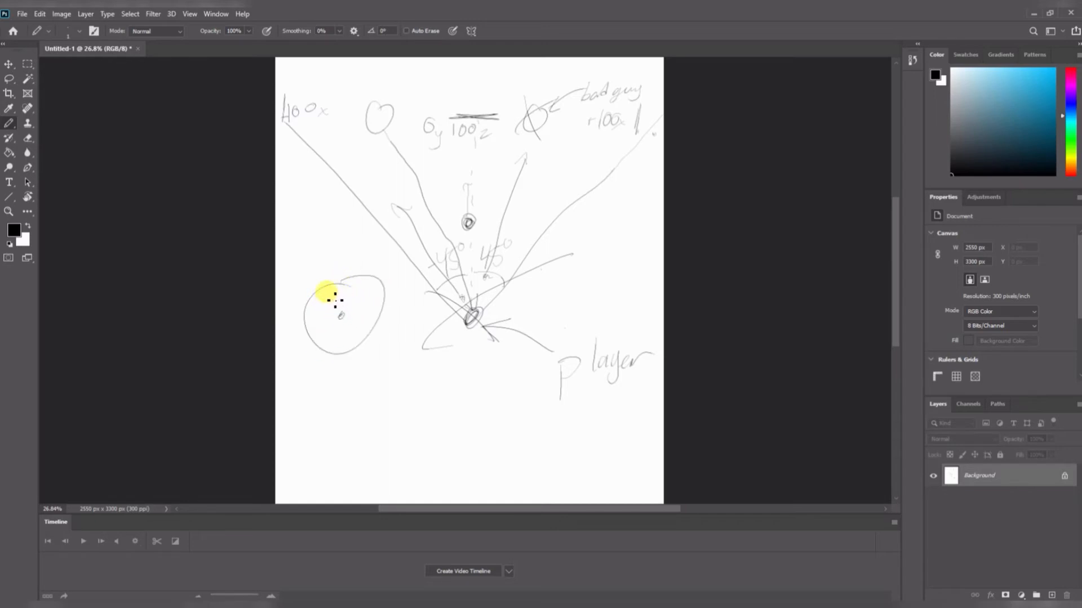
pyautogui.moveTo(471, 319); pyautogui.dragTo(409, 271)
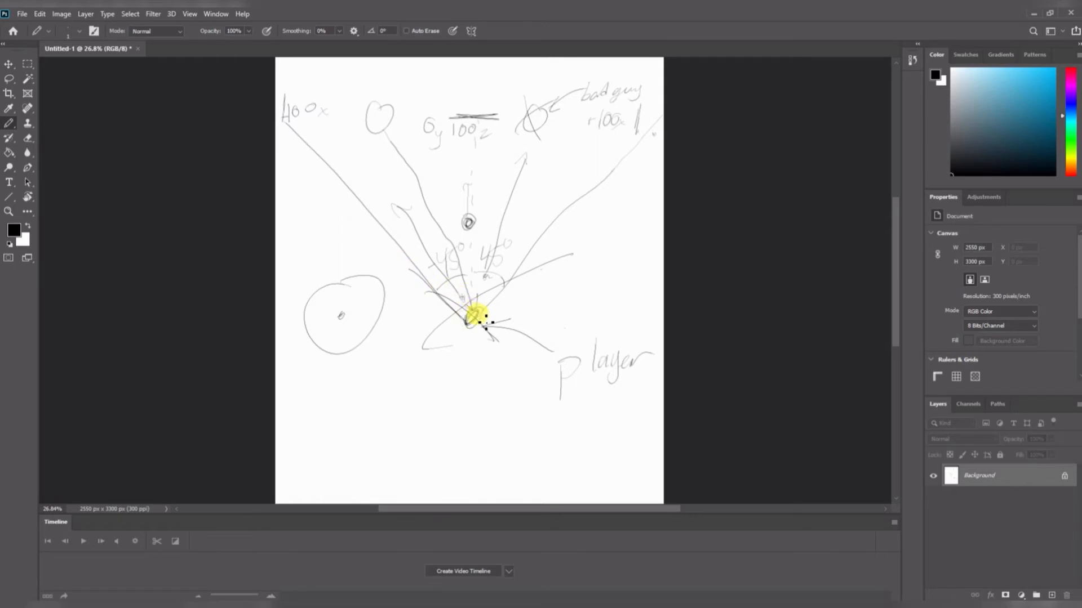
pyautogui.moveTo(481, 314); pyautogui.dragTo(531, 257)
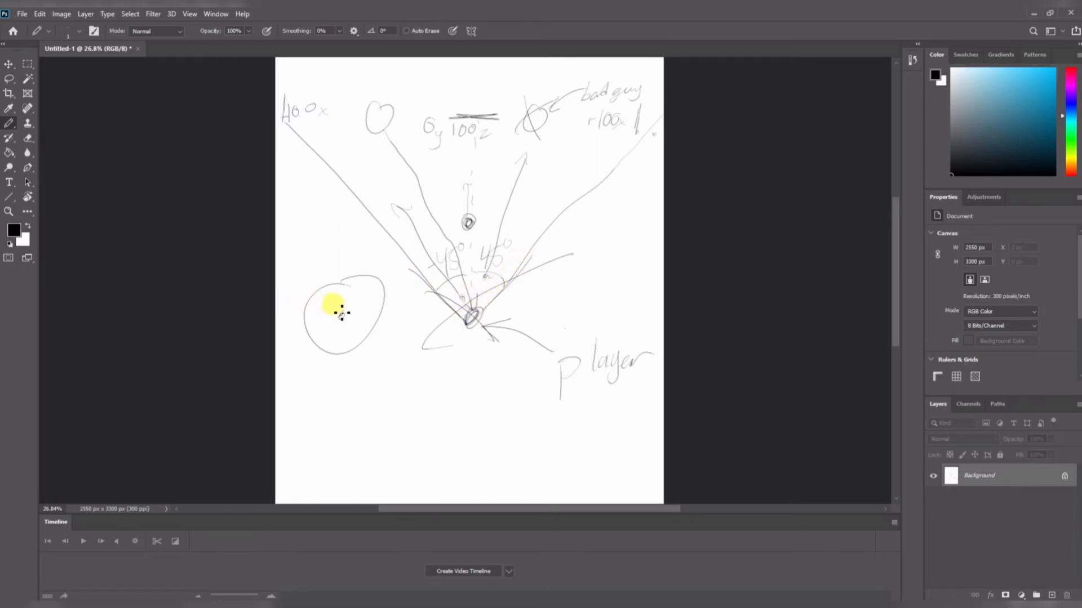
pyautogui.moveTo(359, 291)
pyautogui.mouseDown()
pyautogui.moveTo(363, 324)
pyautogui.moveTo(317, 349)
pyautogui.mouseUp()
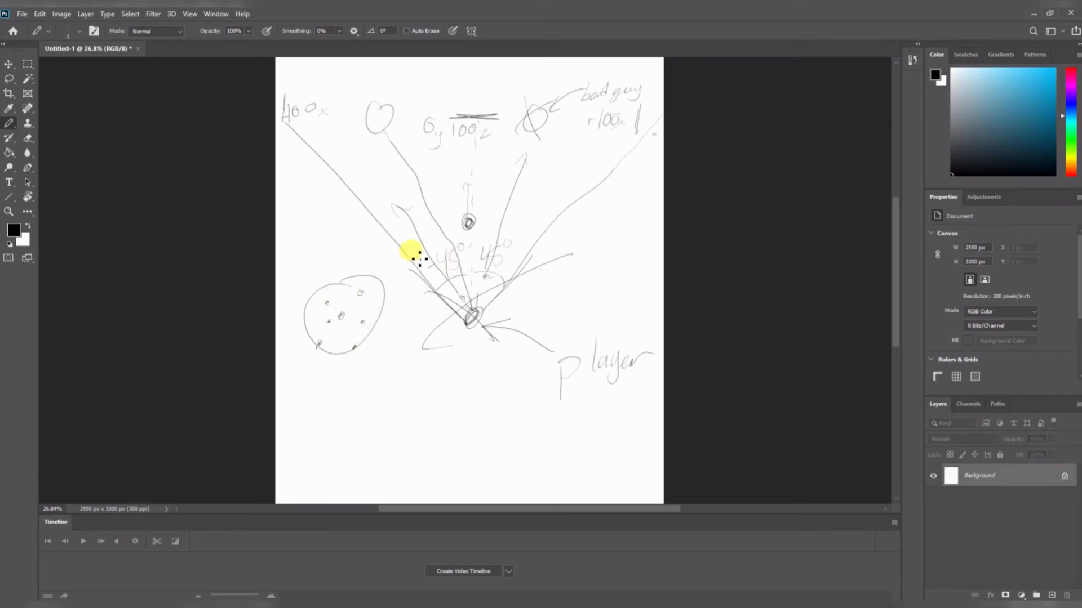
pyautogui.moveTo(409, 256)
pyautogui.mouseDown()
pyautogui.moveTo(471, 232)
pyautogui.moveTo(519, 236)
pyautogui.mouseUp()
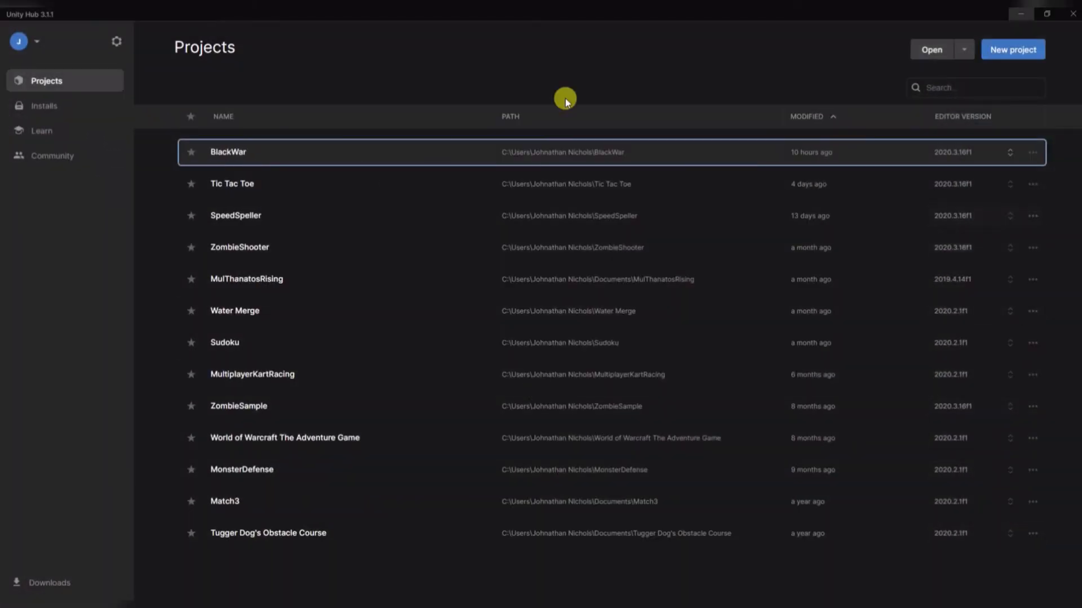
# Step: Switch to Unity Hub and create a new project from the 3D core template, named Shooter
pyautogui.click(998, 51)
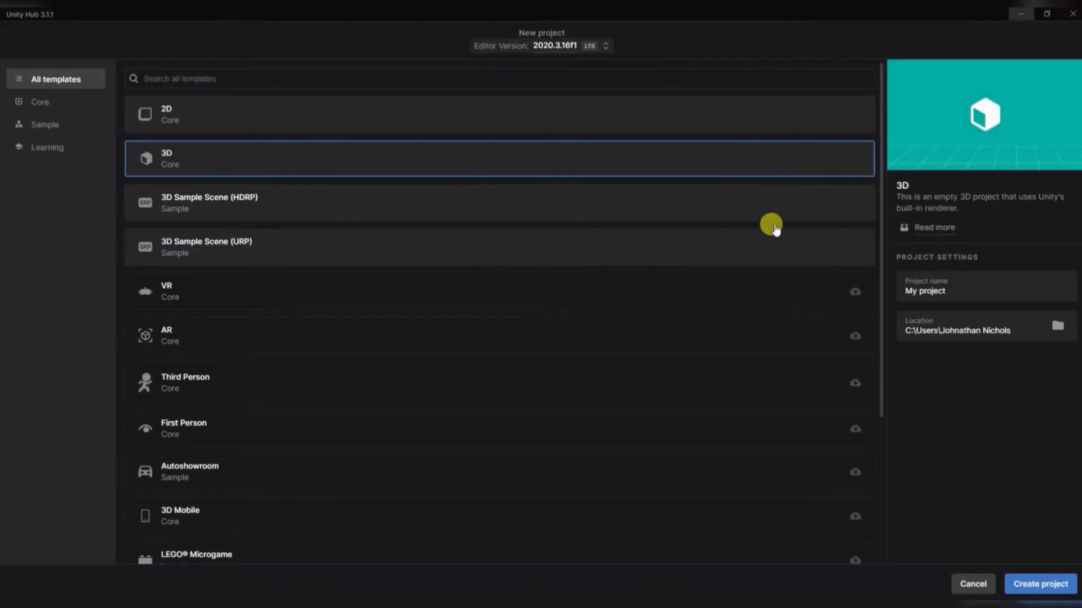
pyautogui.click(192, 165)
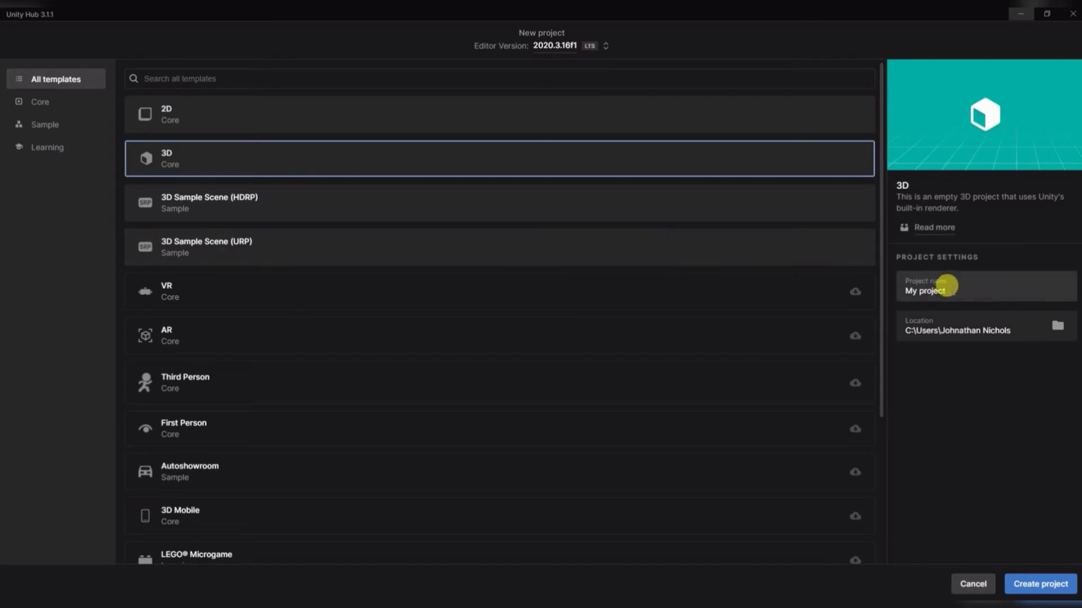
pyautogui.click(946, 286)
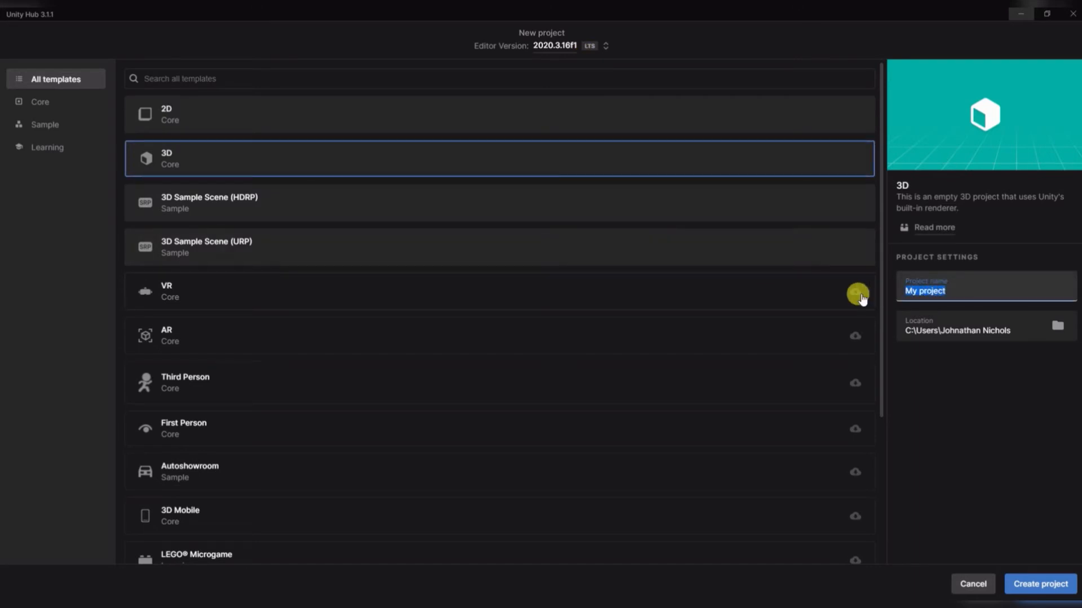
pyautogui.write('Shooter')
pyautogui.click(1040, 591)
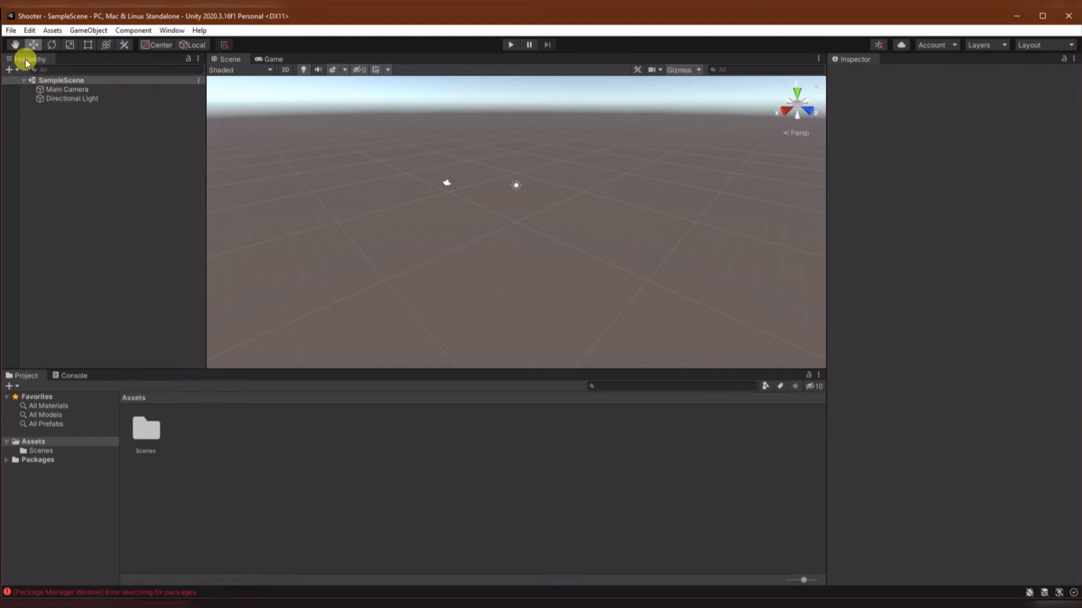
# Step: Dock the Hierarchy view between the Scene view and the Inspector
pyautogui.moveTo(19, 61); pyautogui.dragTo(811, 227)
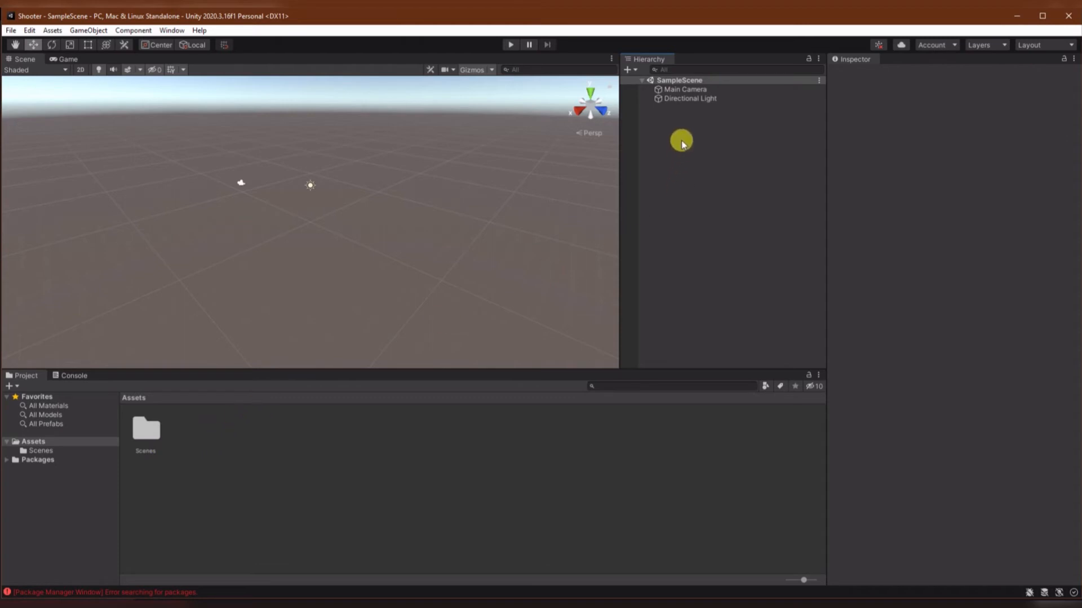
pyautogui.rightClick(669, 125)
pyautogui.moveTo(705, 337)
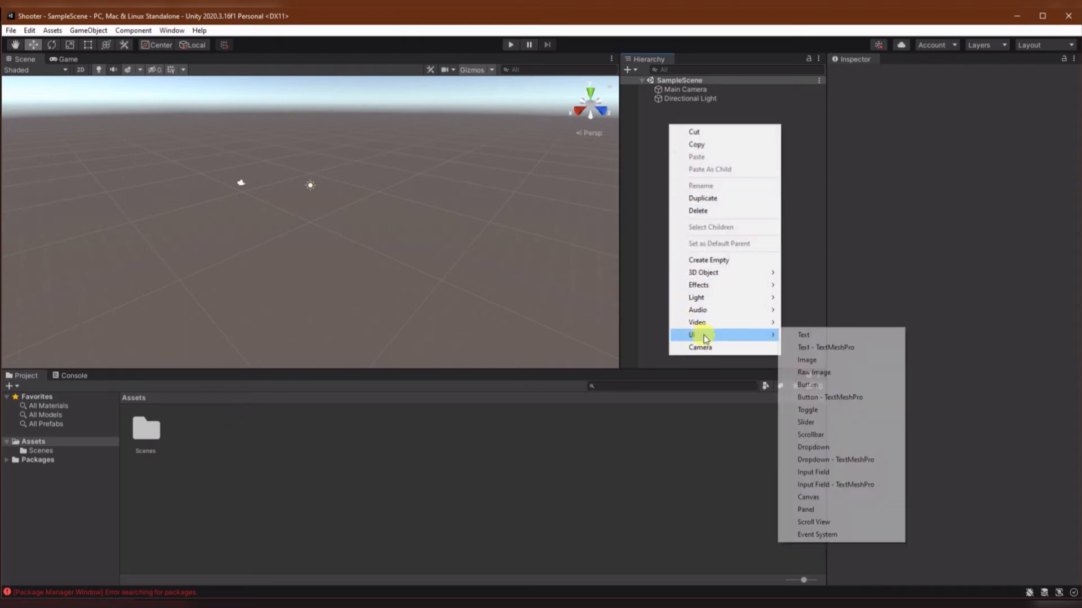
pyautogui.moveTo(726, 273)
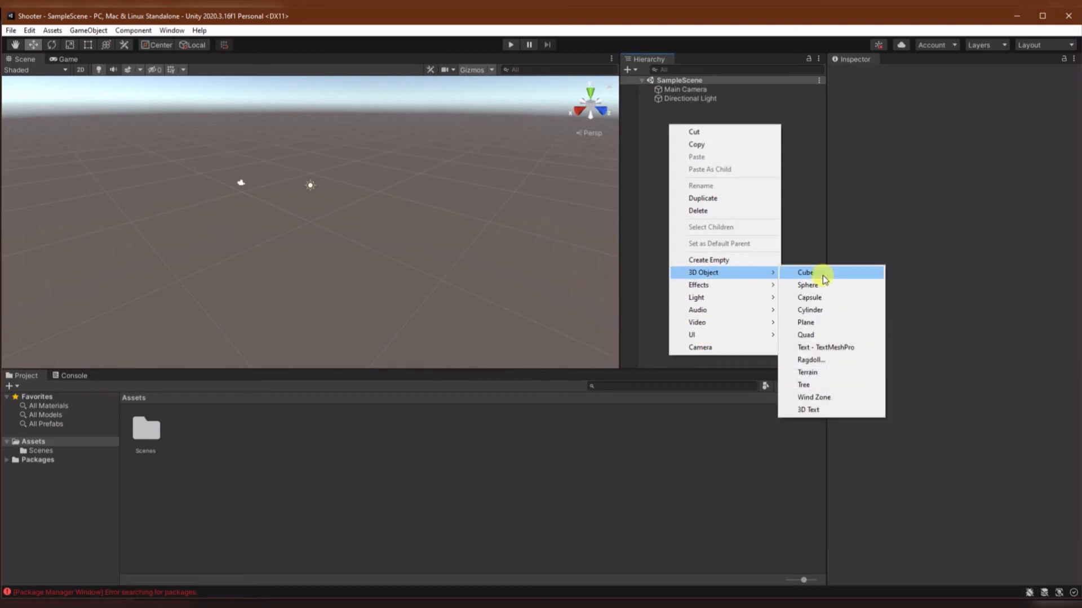
pyautogui.click(642, 176)
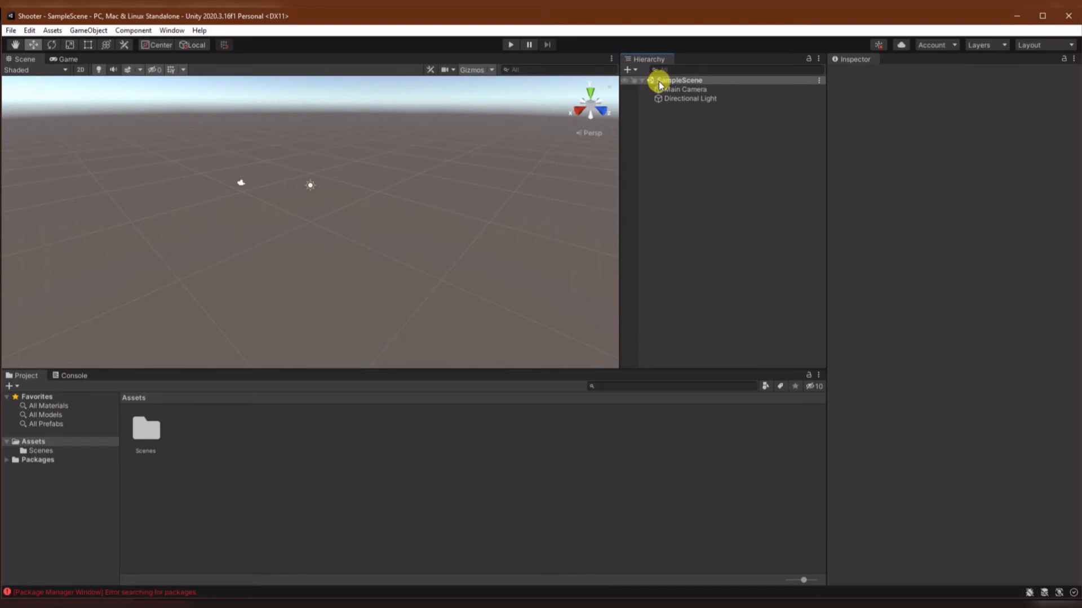
# Step: Add a 3D capsule object to SampleScene
pyautogui.rightClick(679, 146)
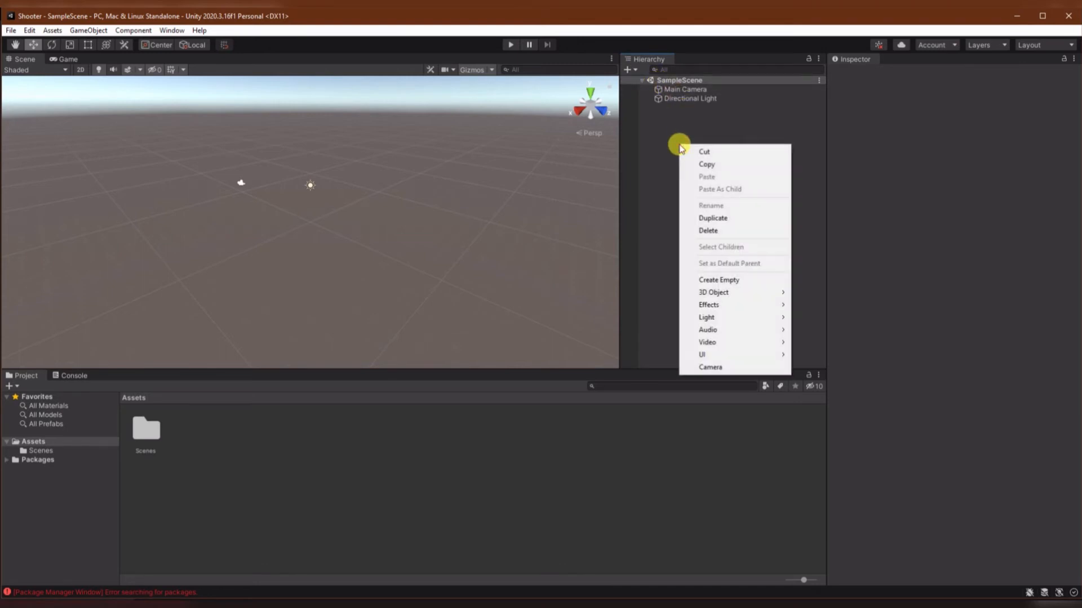
pyautogui.moveTo(739, 295)
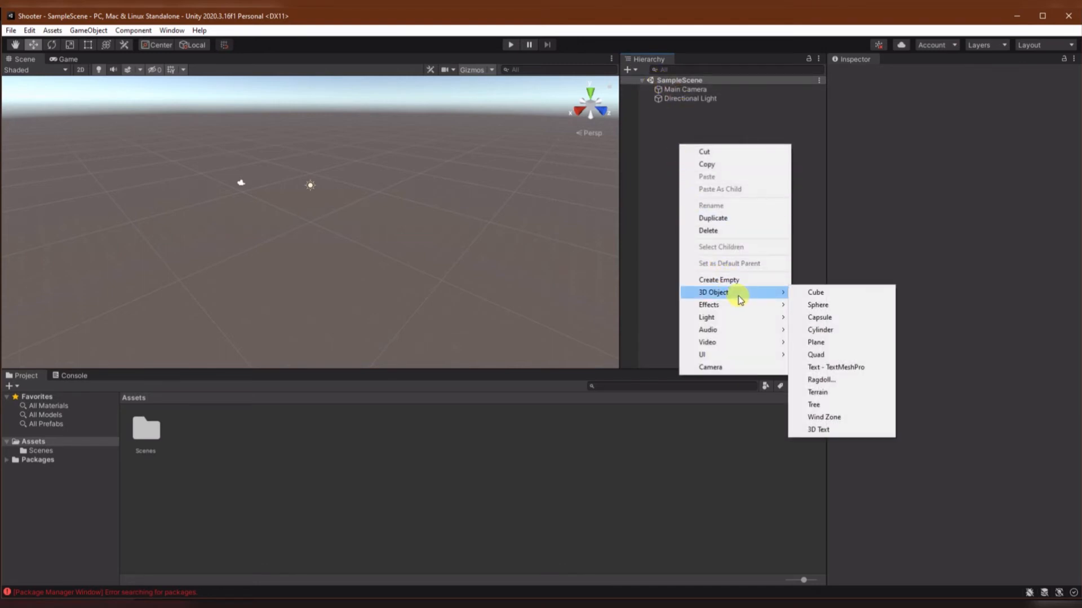
pyautogui.click(826, 319)
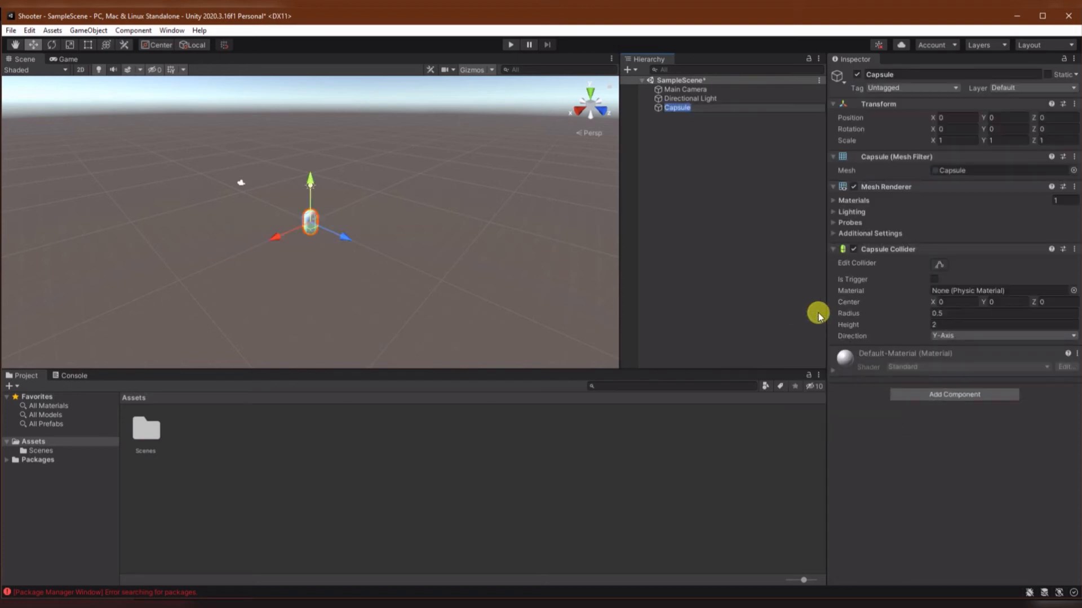
pyautogui.click(29, 31)
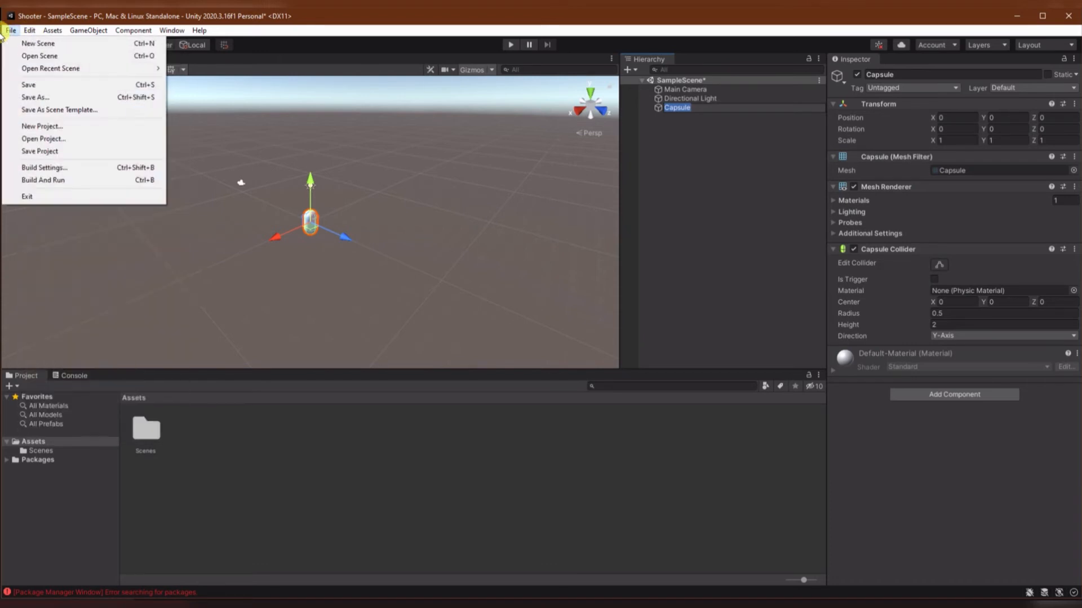
pyautogui.moveTo(53, 31)
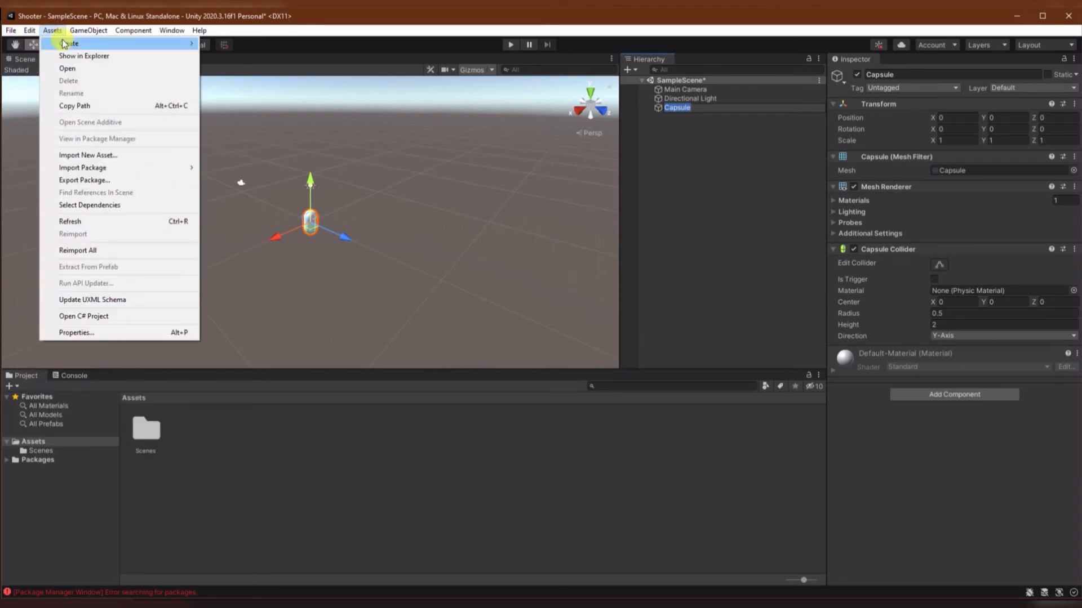
pyautogui.moveTo(188, 44)
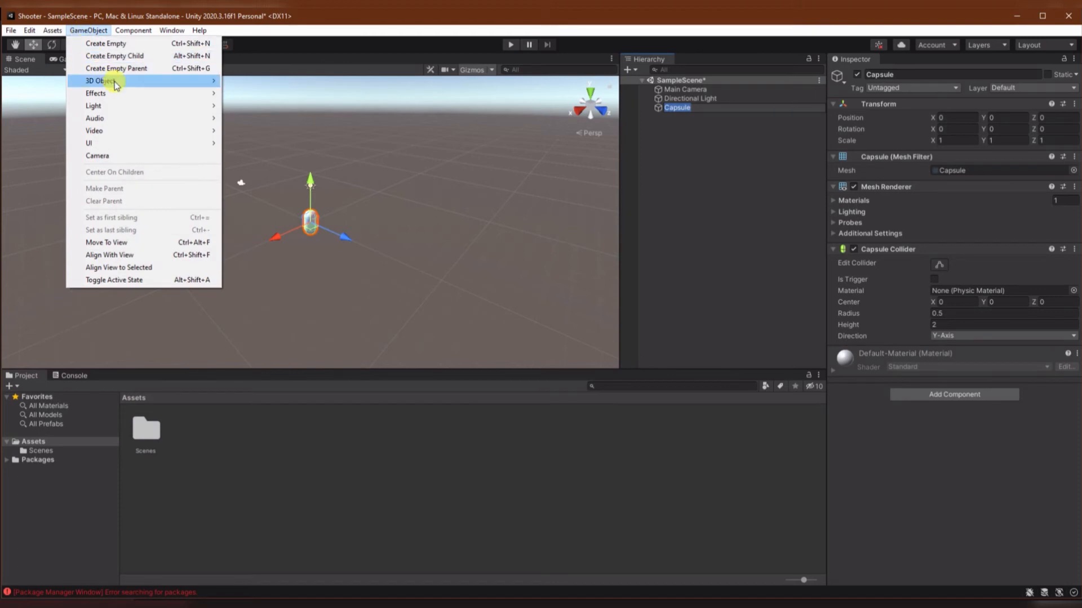
pyautogui.moveTo(110, 81)
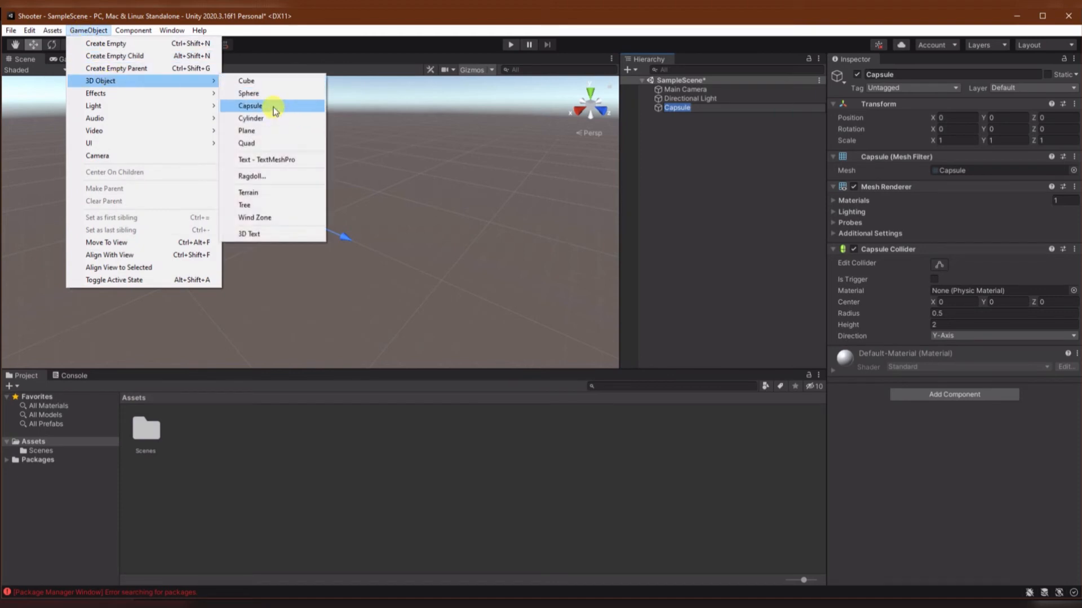
# Step: Rename the capsule object as PlayerCapsule
pyautogui.click(684, 107)
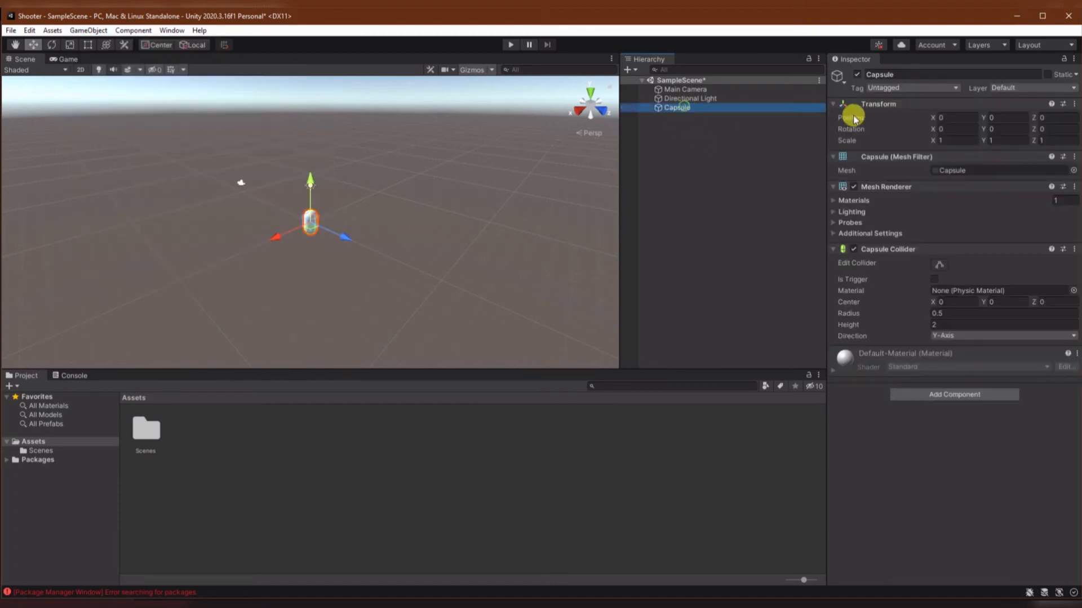
pyautogui.click(891, 72)
pyautogui.click(895, 70)
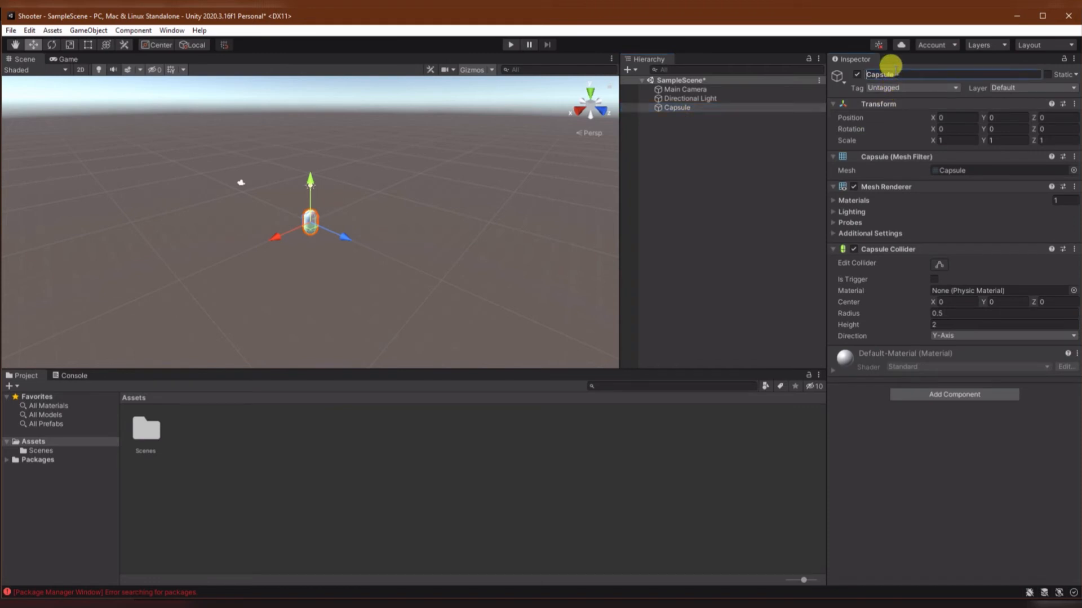
pyautogui.write('Player')
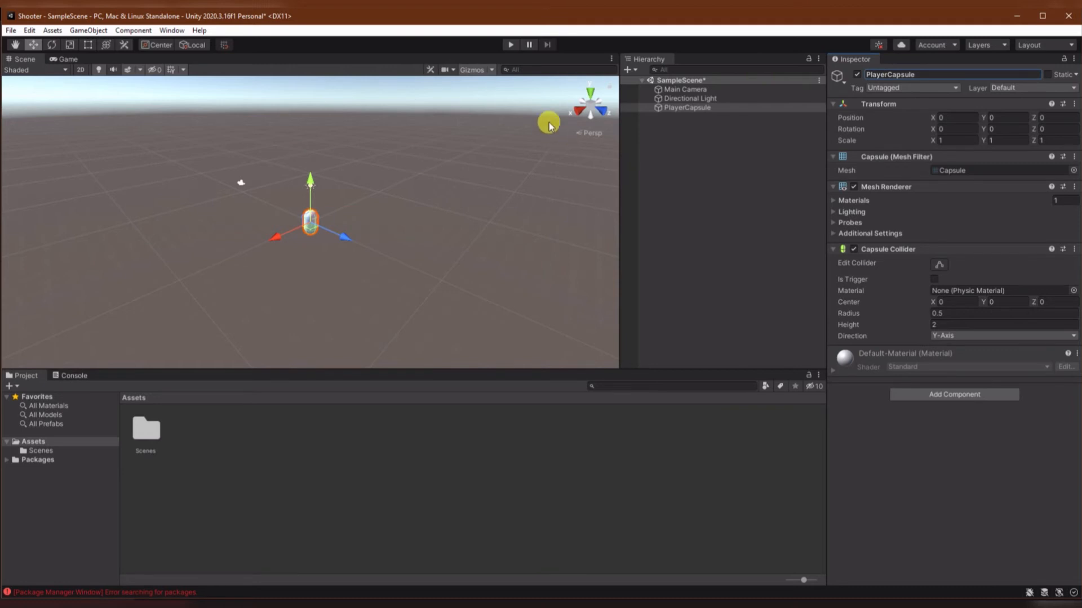
# Step: Add a 3D cube as a child of PlayerCapsule and name it BarrelCube
pyautogui.rightClick(671, 113)
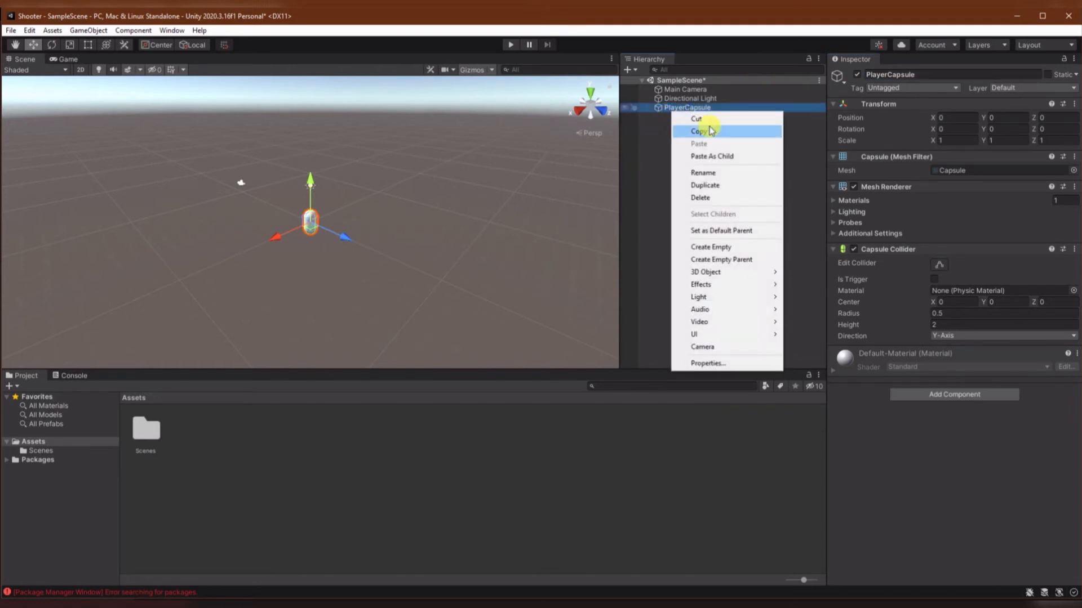
pyautogui.moveTo(715, 273)
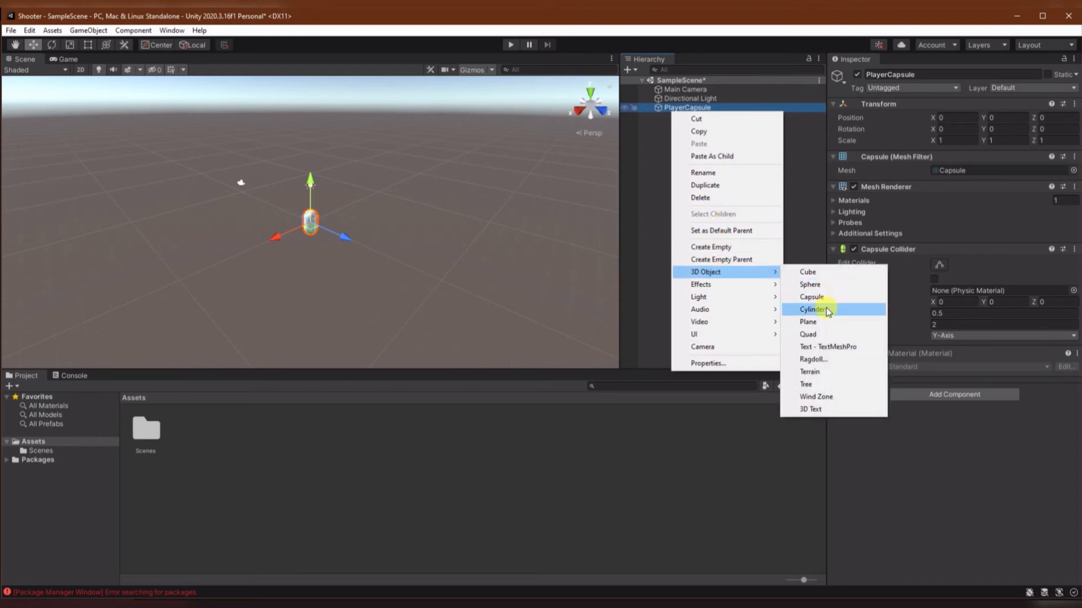
pyautogui.click(822, 275)
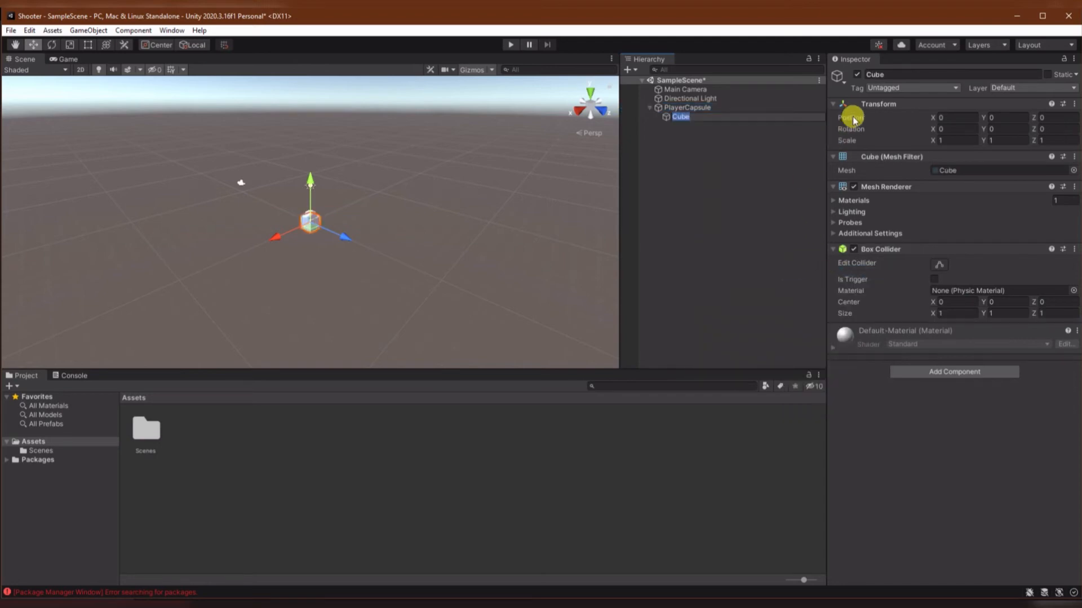
pyautogui.moveTo(853, 120)
pyautogui.write('Barrel')
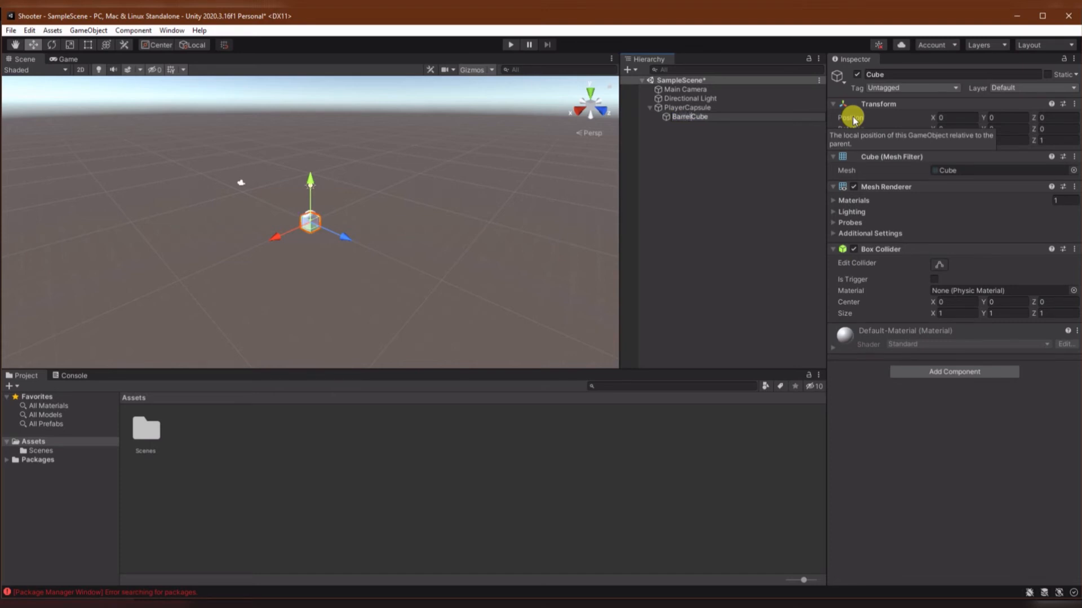
pyautogui.press('Return')
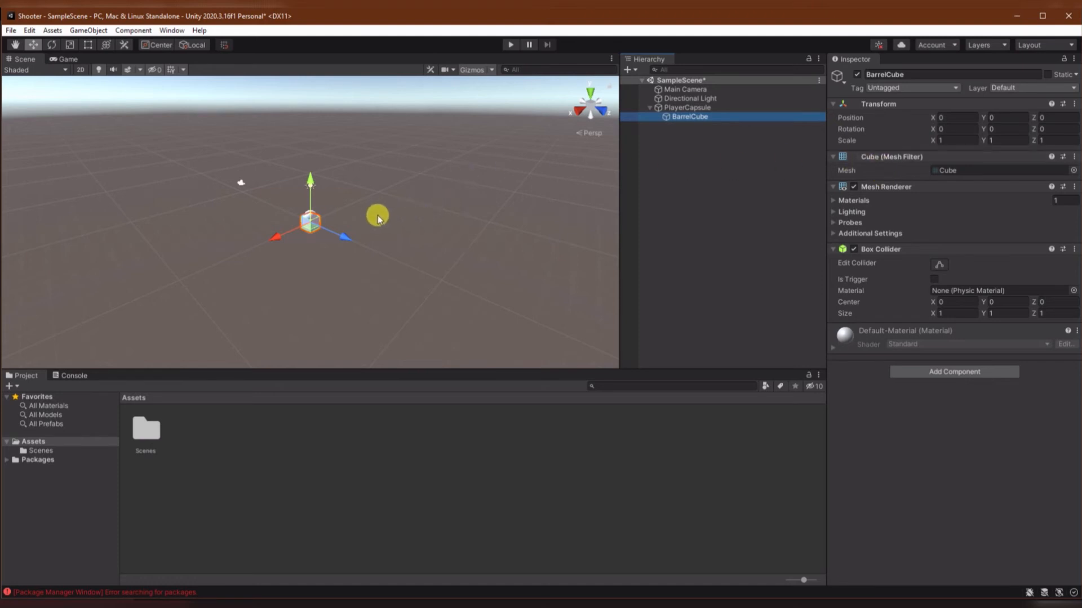
# Step: Set BarrelCube's scale to 0.2 in both X and Y to make a thin barrel
pyautogui.keyDown('alt'); pyautogui.moveTo(270, 193); pyautogui.dragTo(272, 196); pyautogui.keyUp('alt')
pyautogui.keyDown('alt'); pyautogui.scroll(10, 271, 195); pyautogui.keyUp('alt')
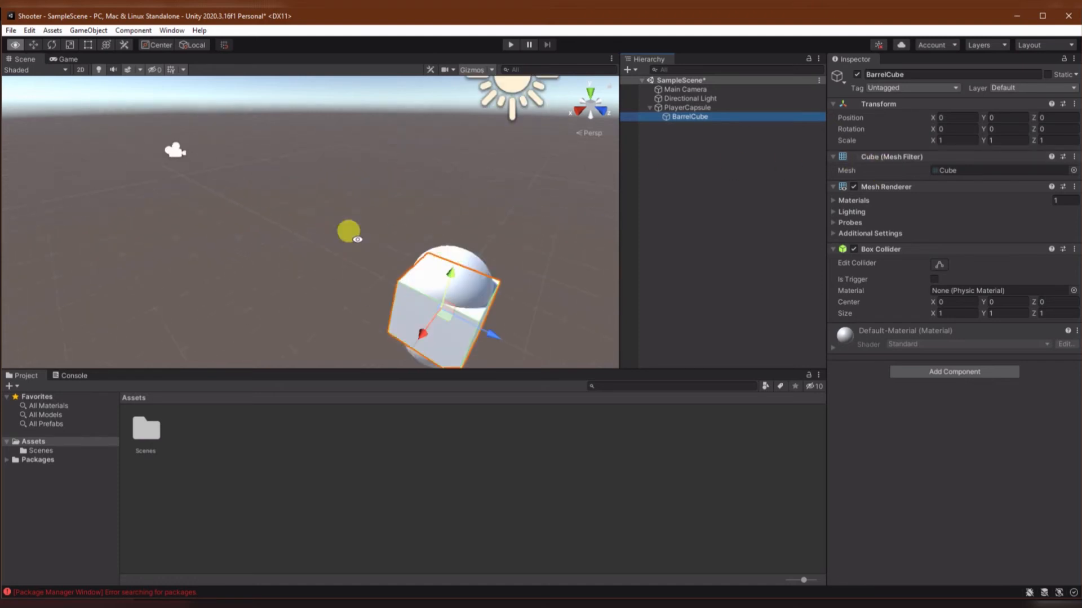
pyautogui.moveTo(389, 249); pyautogui.dragTo(485, 219, button='middle')
pyautogui.moveTo(412, 218); pyautogui.dragTo(492, 212, button='right')
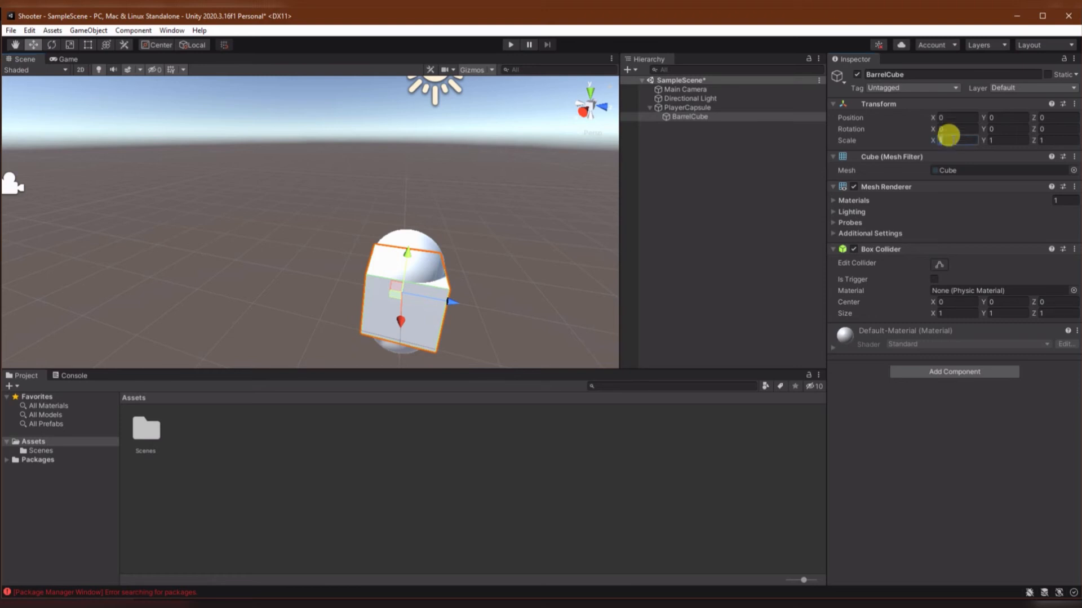
pyautogui.write('0.2')
pyautogui.press('Tab')
pyautogui.write('2')
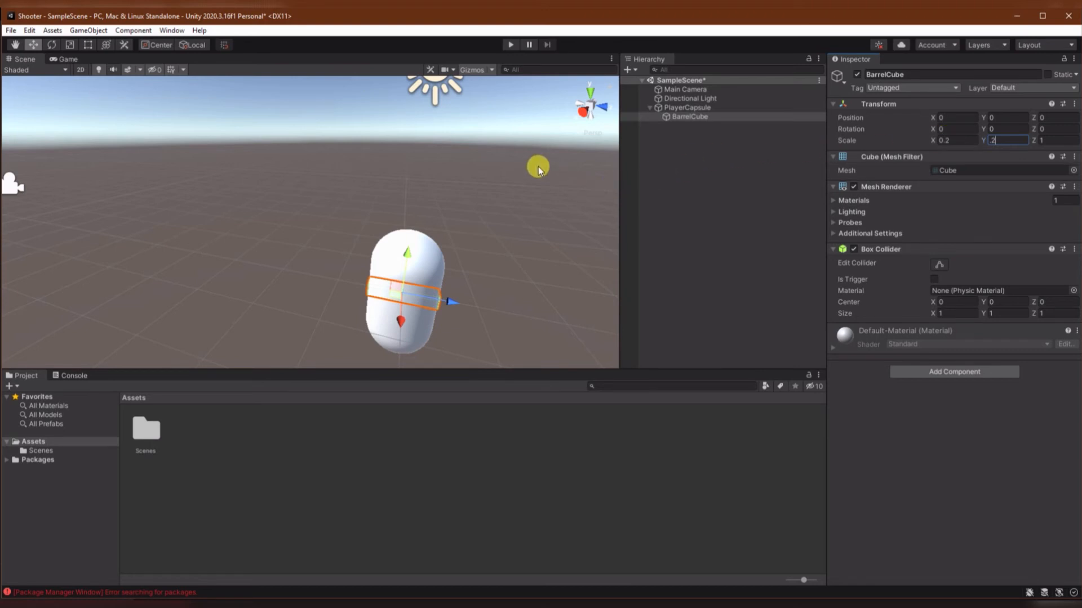
# Step: Move BarrelCube forward out of the capsule along Z and set its Z position to 0.75
pyautogui.moveTo(445, 304); pyautogui.dragTo(498, 302)
pyautogui.moveTo(507, 212); pyautogui.dragTo(331, 138, button='middle')
pyautogui.moveTo(417, 245); pyautogui.dragTo(420, 248)
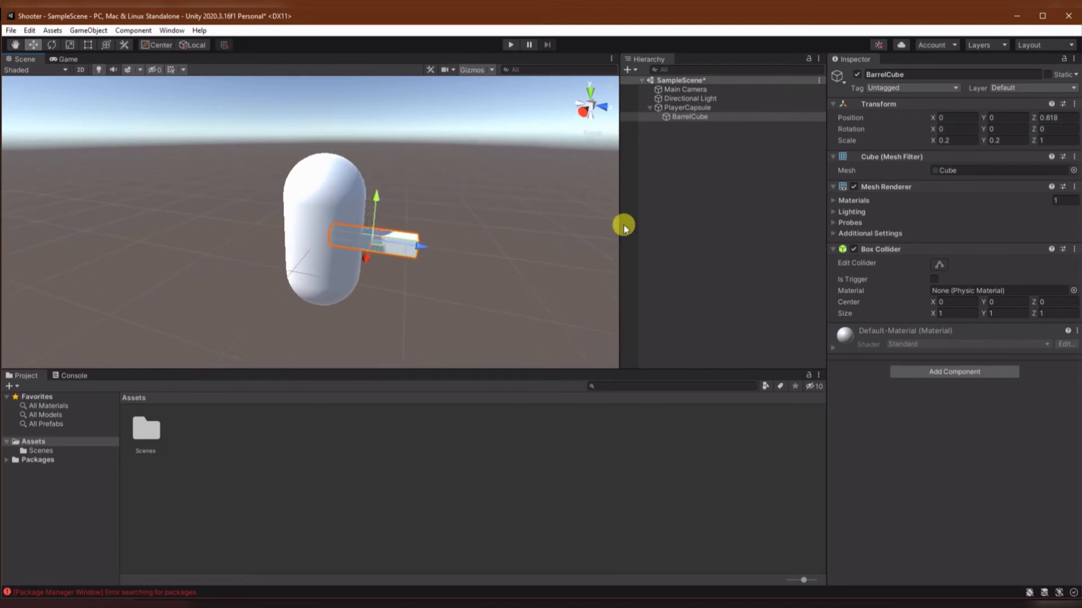
pyautogui.click(1059, 116)
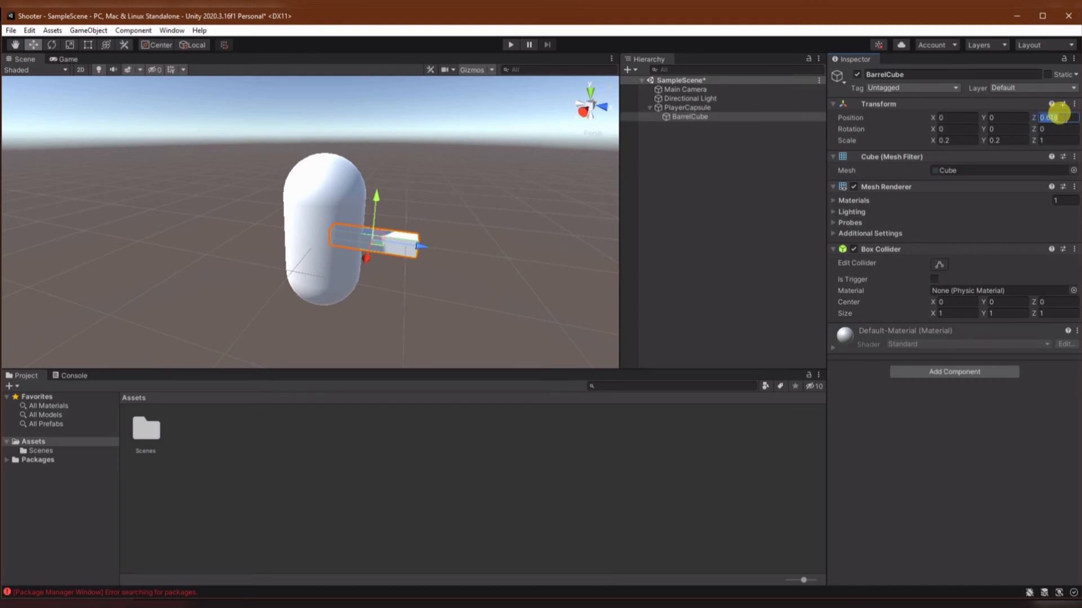
pyautogui.write('0.5')
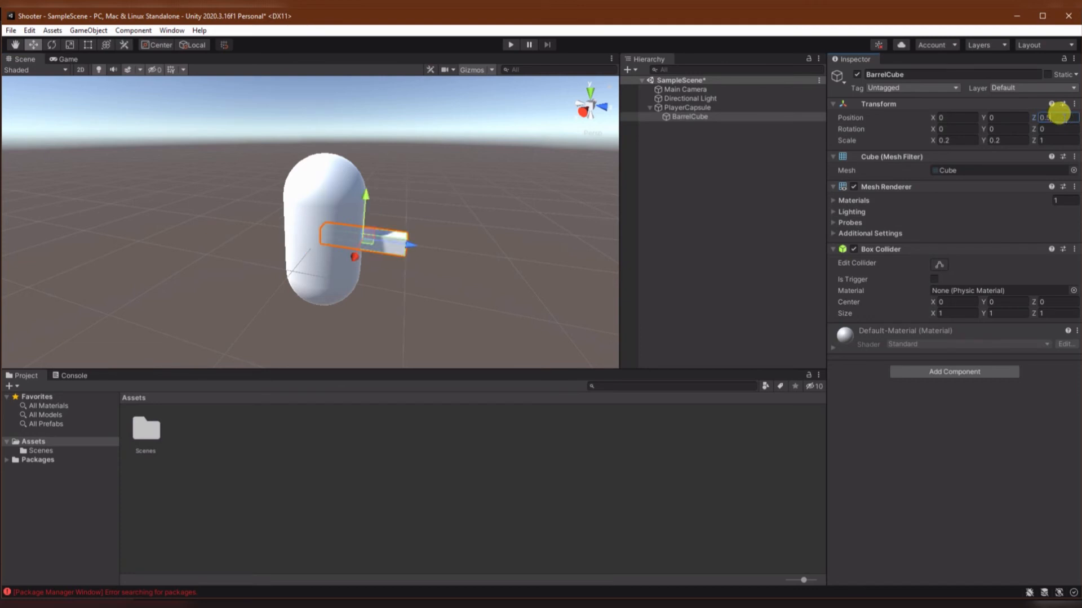
pyautogui.press('BackSpace')
pyautogui.write('75')
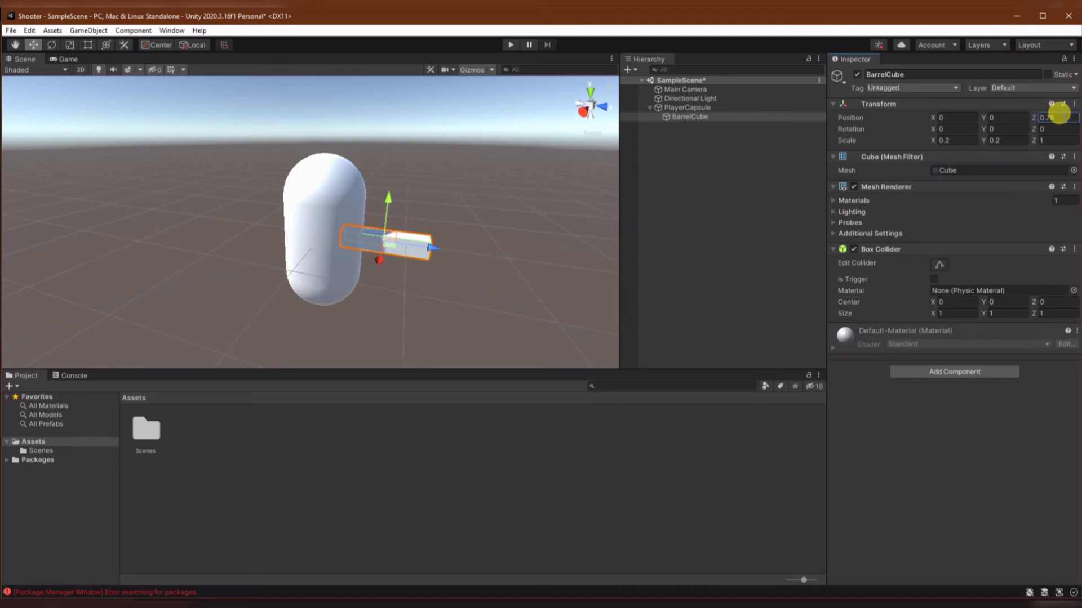
# Step: Create an empty child object under BarrelCube and name it BarrelEnd
pyautogui.rightClick(674, 120)
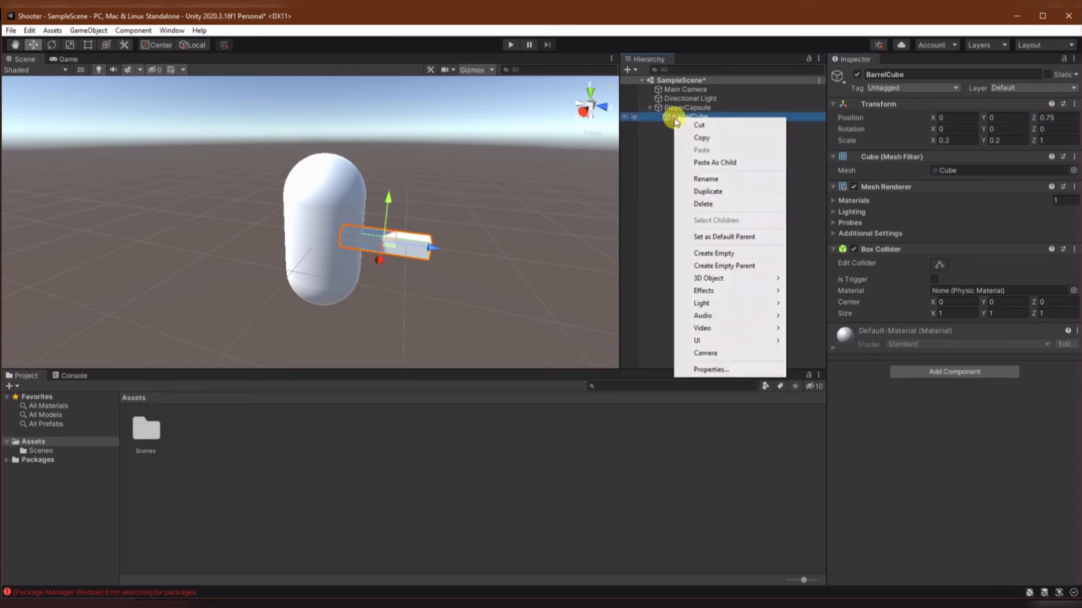
pyautogui.click(715, 253)
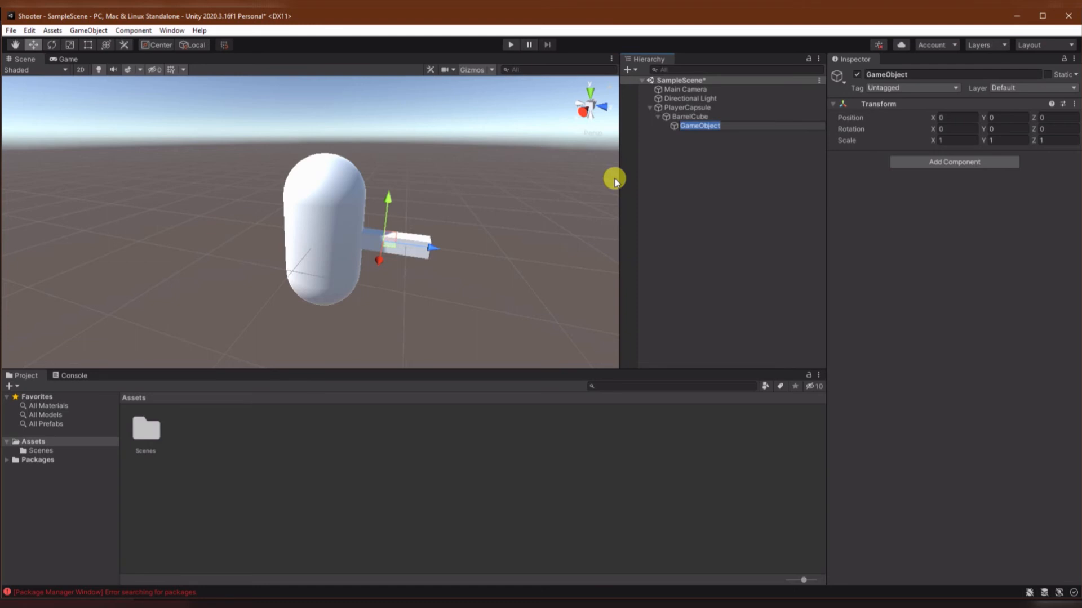
pyautogui.write('BarrelEnd')
pyautogui.press('Return')
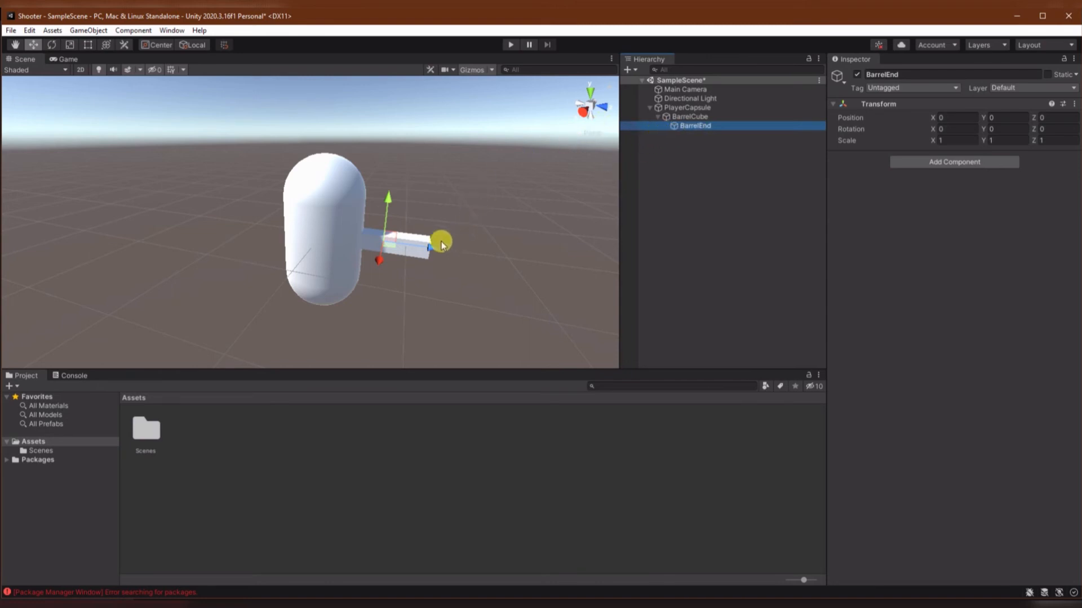
# Step: Move BarrelEnd forward along Z to the front face of the barrel and set its Z position to 0.5
pyautogui.moveTo(440, 251); pyautogui.dragTo(482, 255)
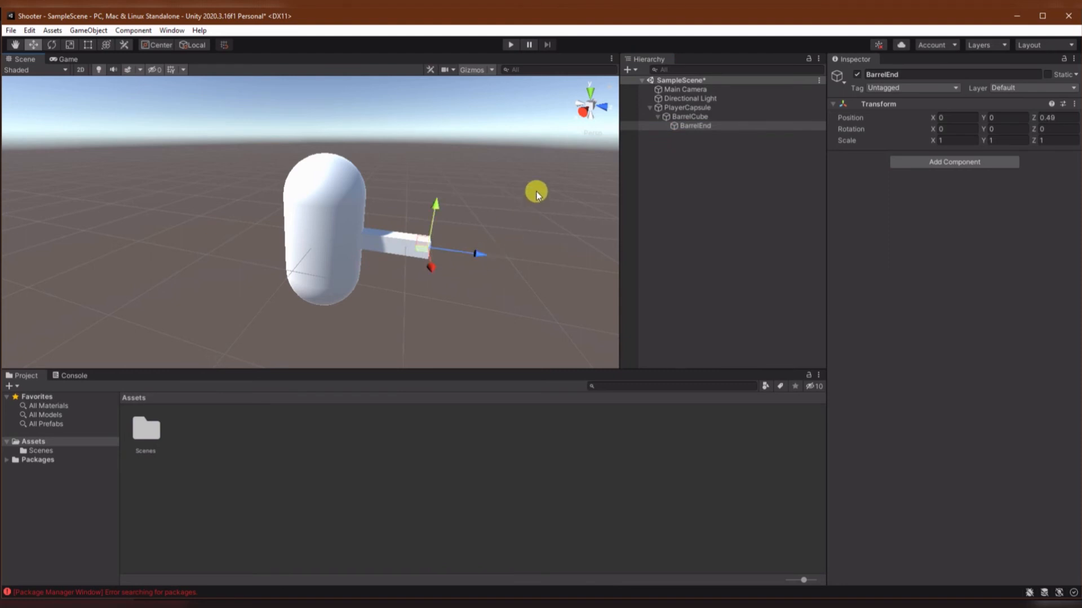
pyautogui.click(585, 115)
pyautogui.scroll(5, 441, 278)
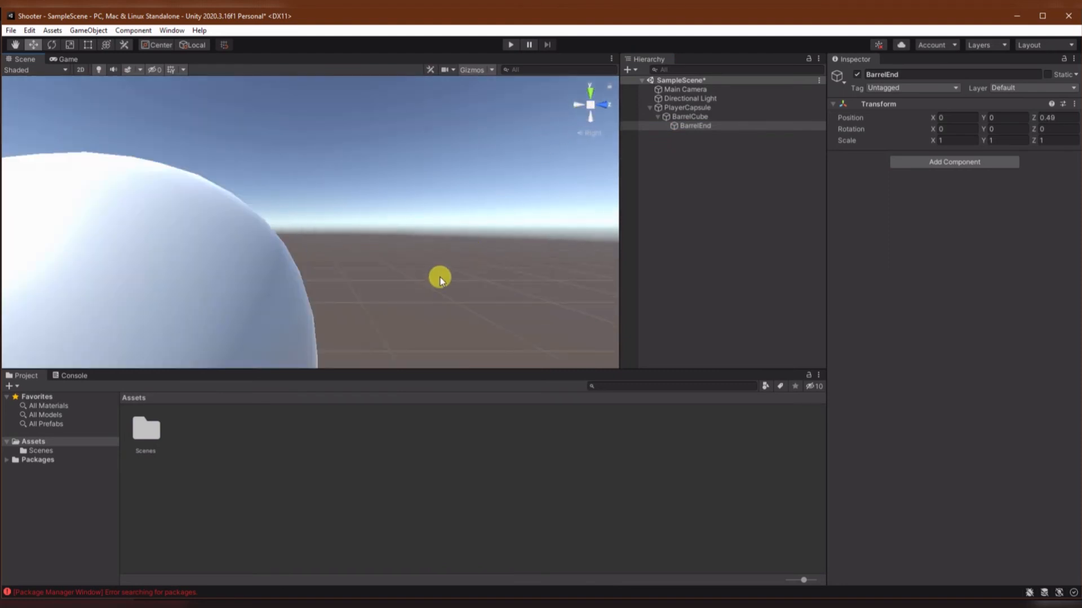
pyautogui.scroll(-4, 439, 278)
pyautogui.click(584, 133)
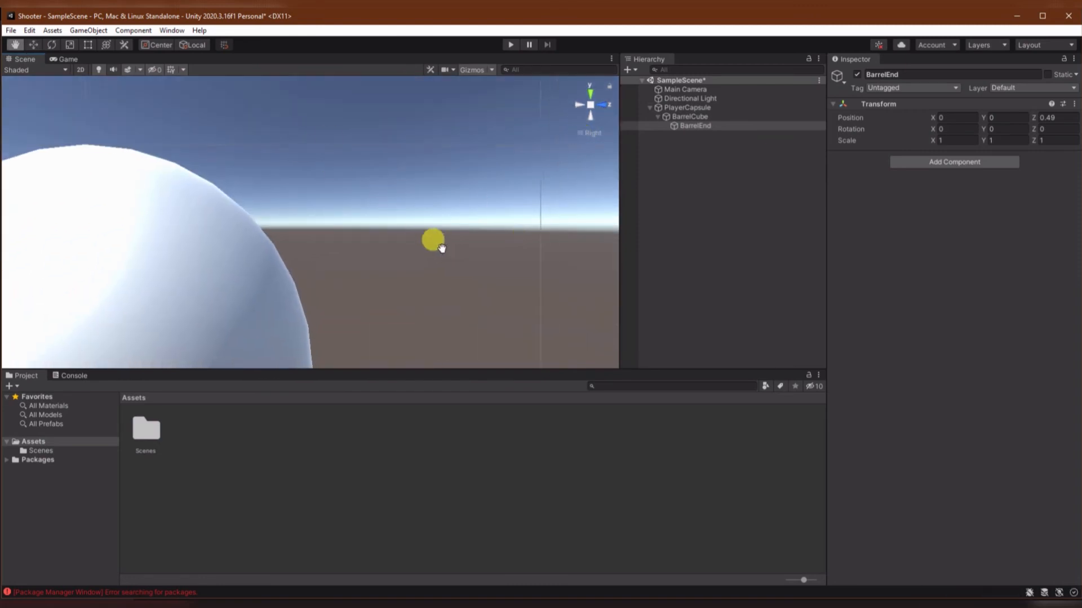
pyautogui.moveTo(434, 241); pyautogui.dragTo(306, 38, button='middle')
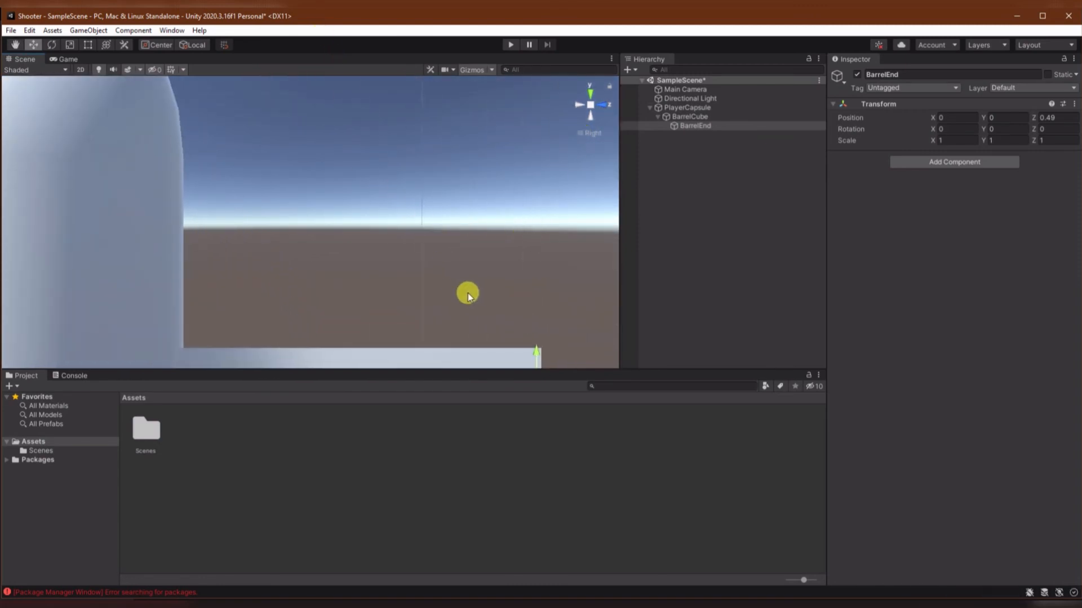
pyautogui.moveTo(470, 295); pyautogui.dragTo(282, 115, button='middle')
pyautogui.scroll(6, 415, 215)
pyautogui.scroll(2, 415, 216)
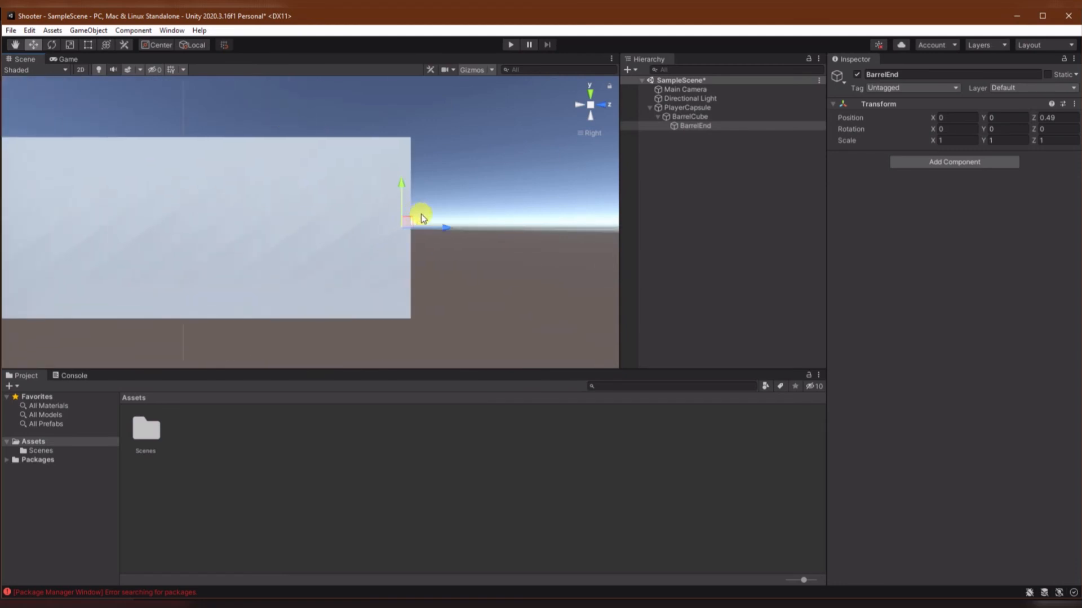
pyautogui.moveTo(433, 226); pyautogui.dragTo(452, 231)
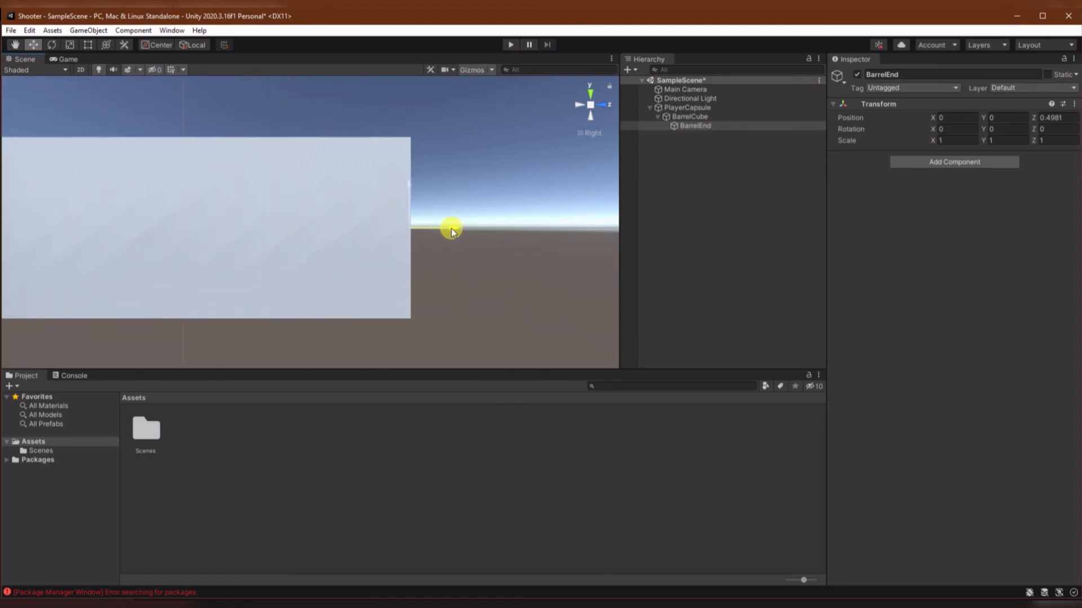
pyautogui.click(1058, 116)
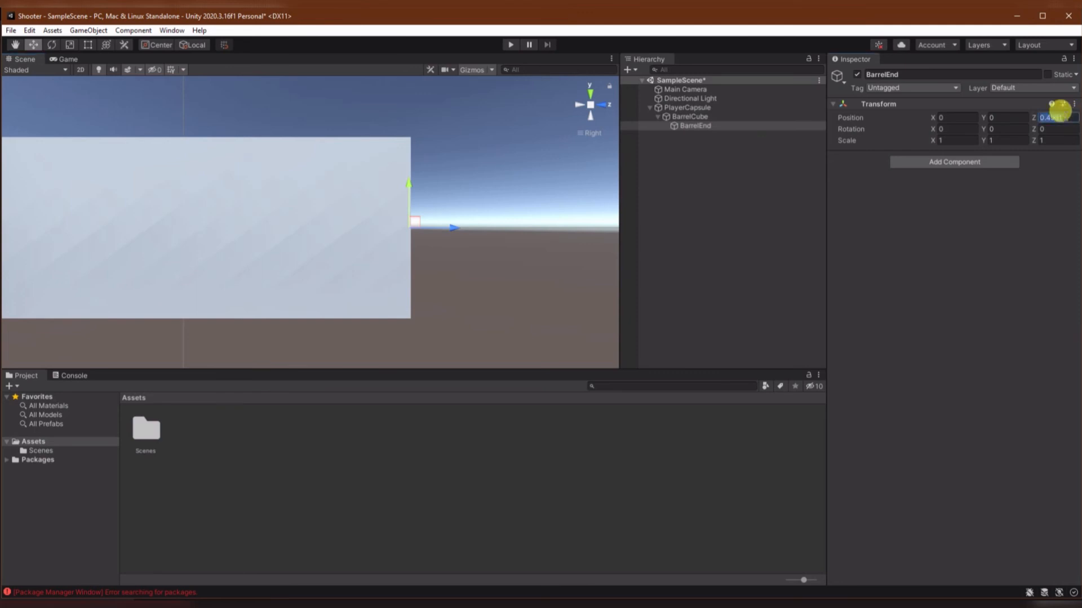
pyautogui.write('0.5')
pyautogui.scroll(-5, 516, 138)
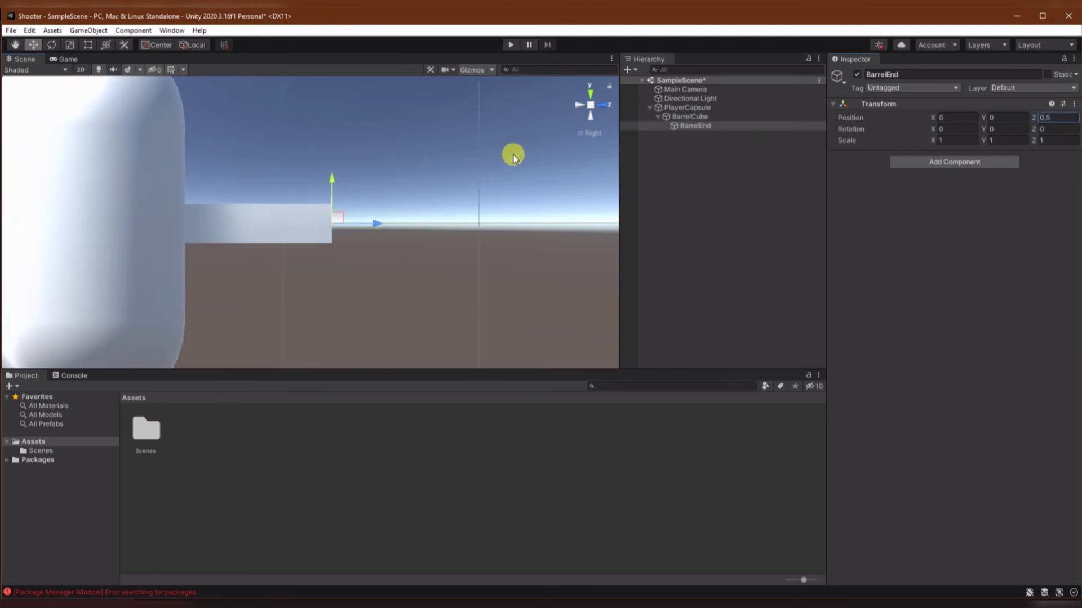
pyautogui.scroll(-3, 513, 156)
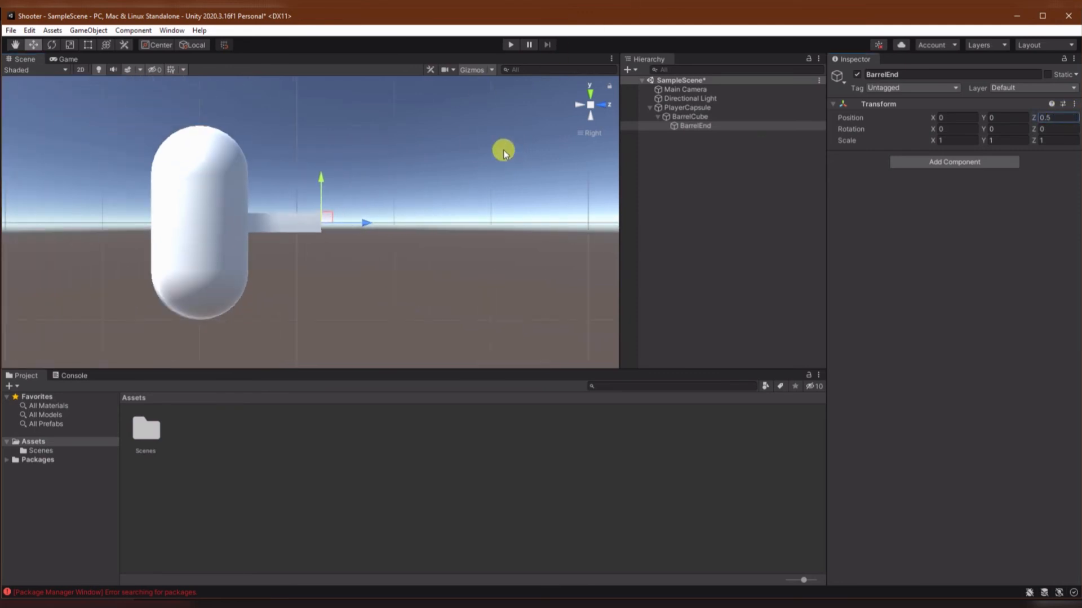
# Step: Disable both the Mesh Renderer and the Box Collider on BarrelCube
pyautogui.click(690, 117)
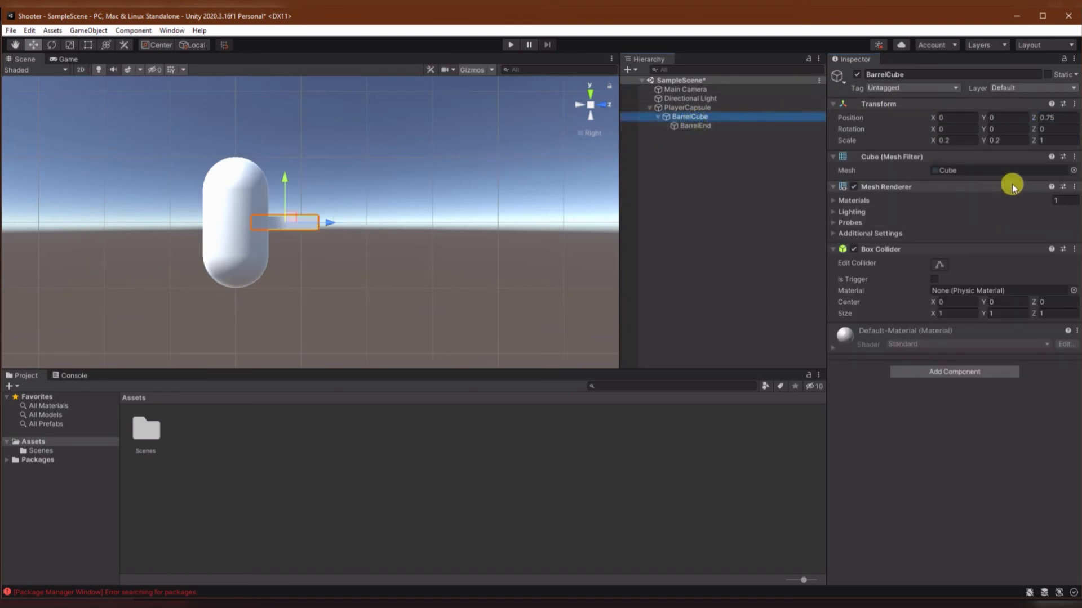
pyautogui.click(854, 187)
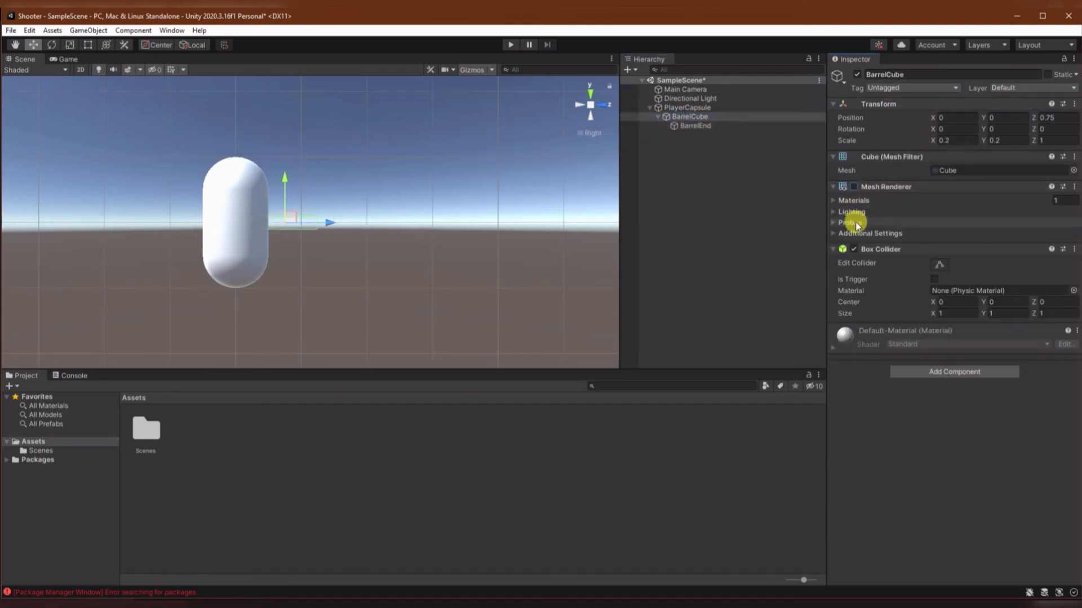
pyautogui.click(854, 249)
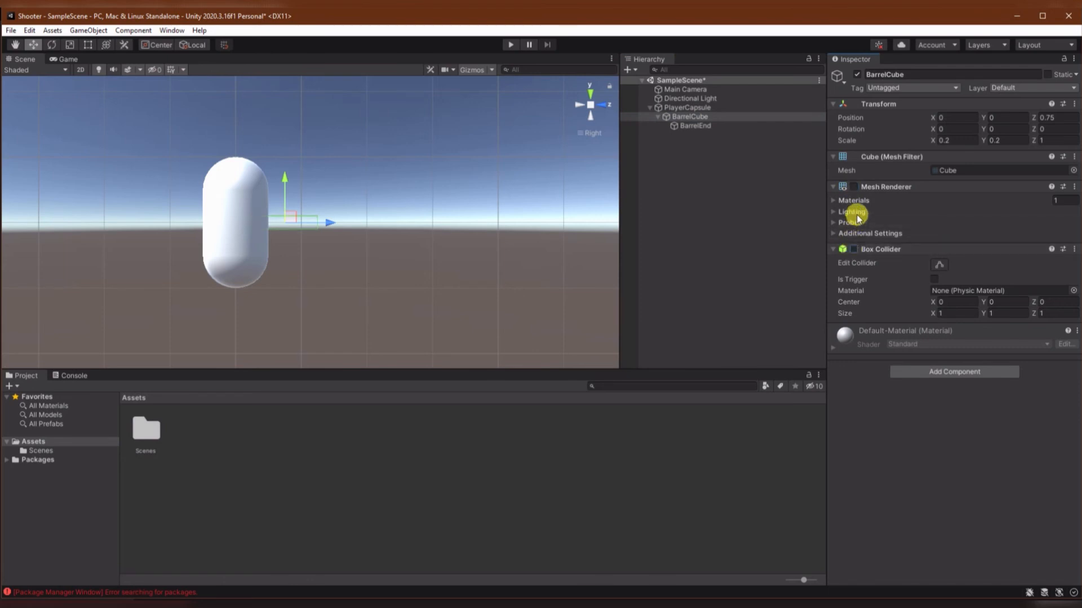
# Step: Add a Rigidbody component to PlayerCapsule
pyautogui.click(708, 108)
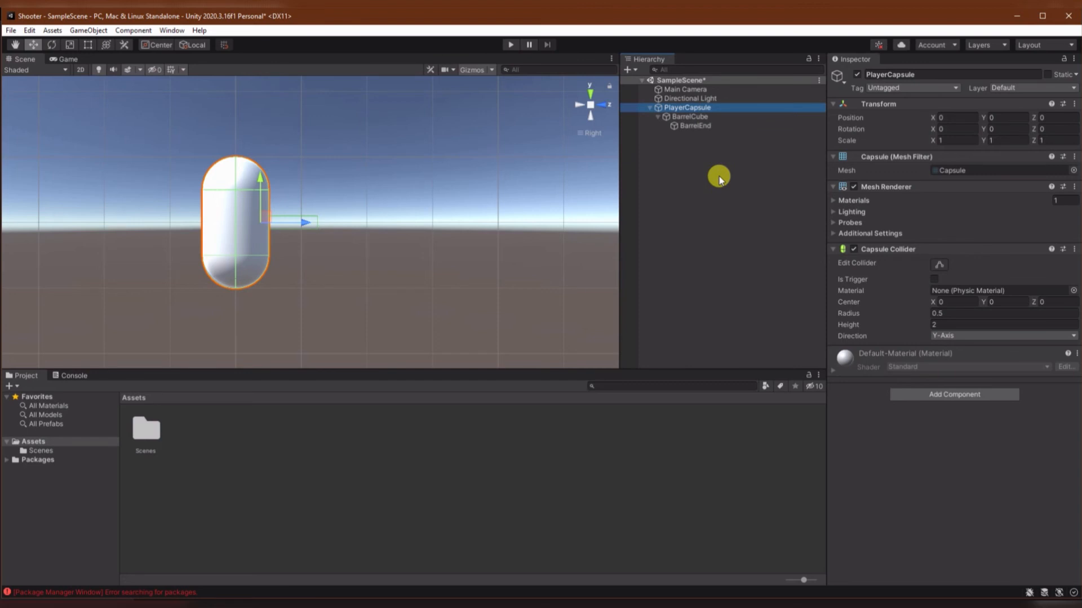
pyautogui.click(684, 107)
pyautogui.click(676, 154)
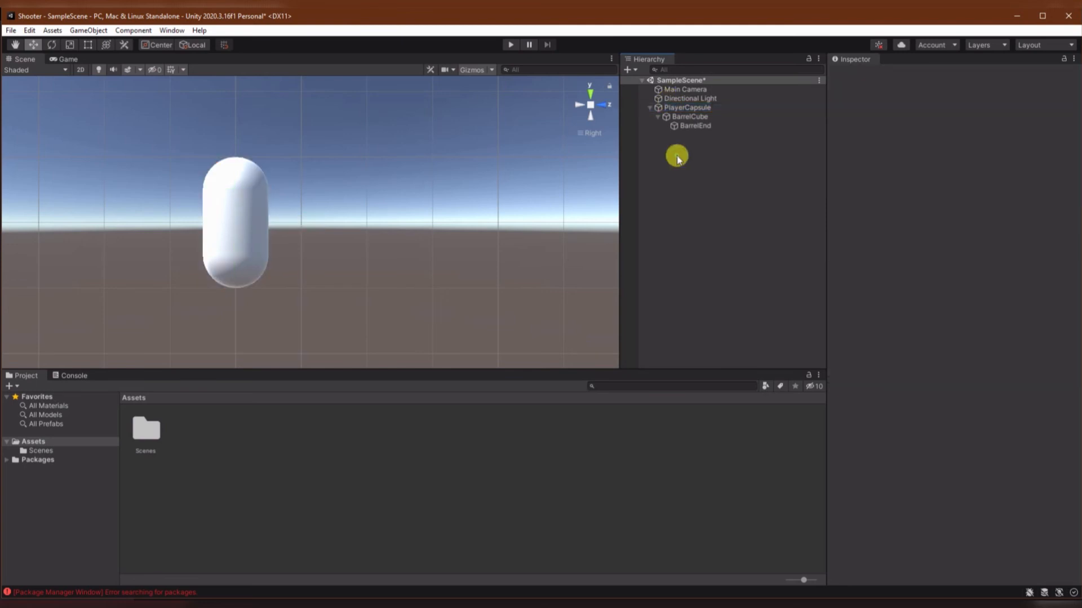
pyautogui.click(684, 107)
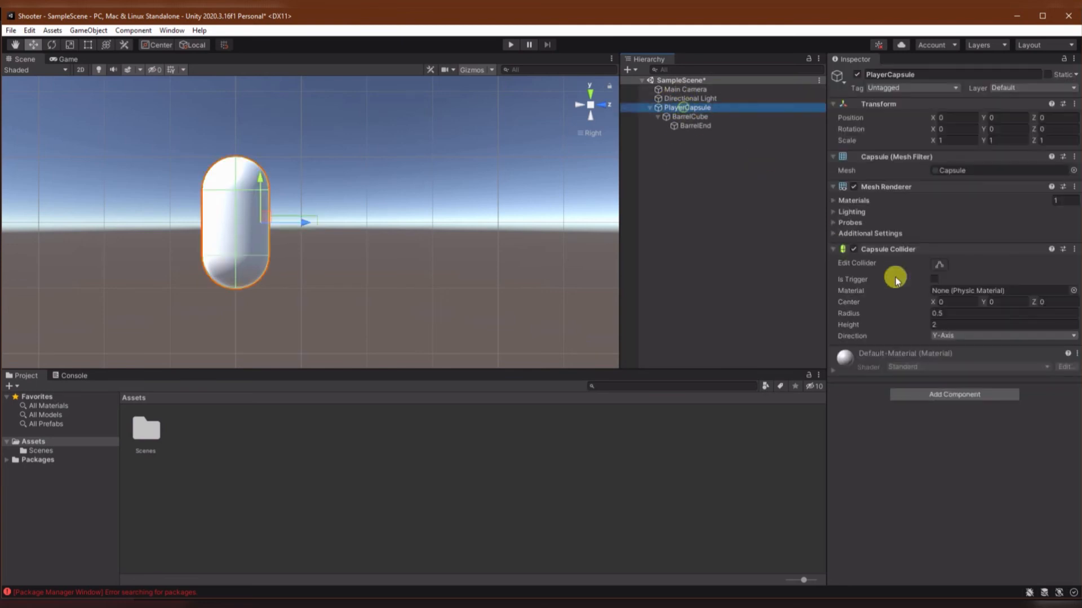
pyautogui.click(950, 395)
pyautogui.write('ri')
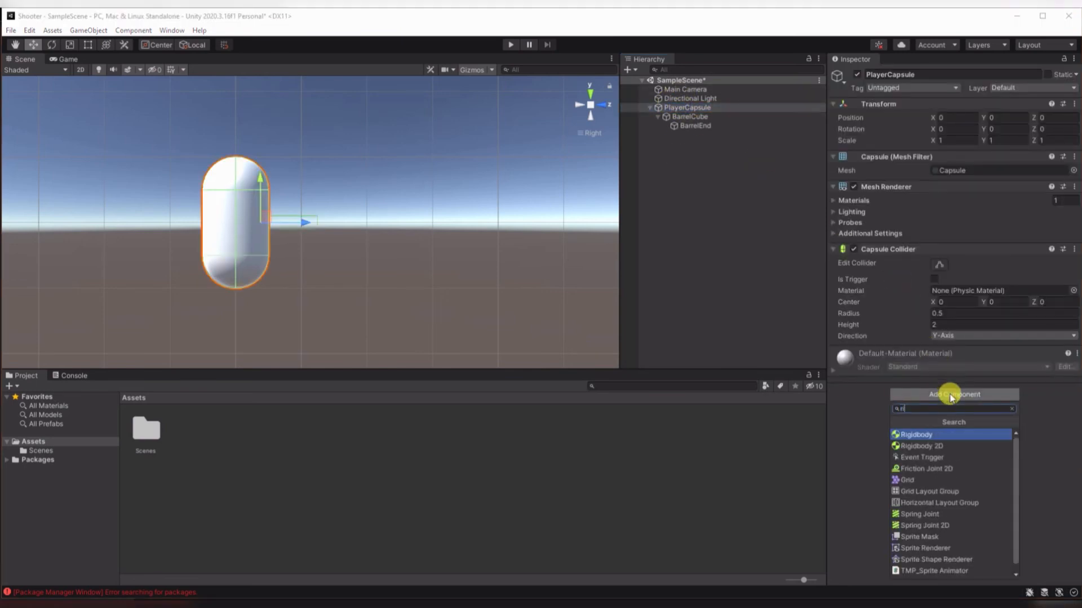
pyautogui.press('Return')
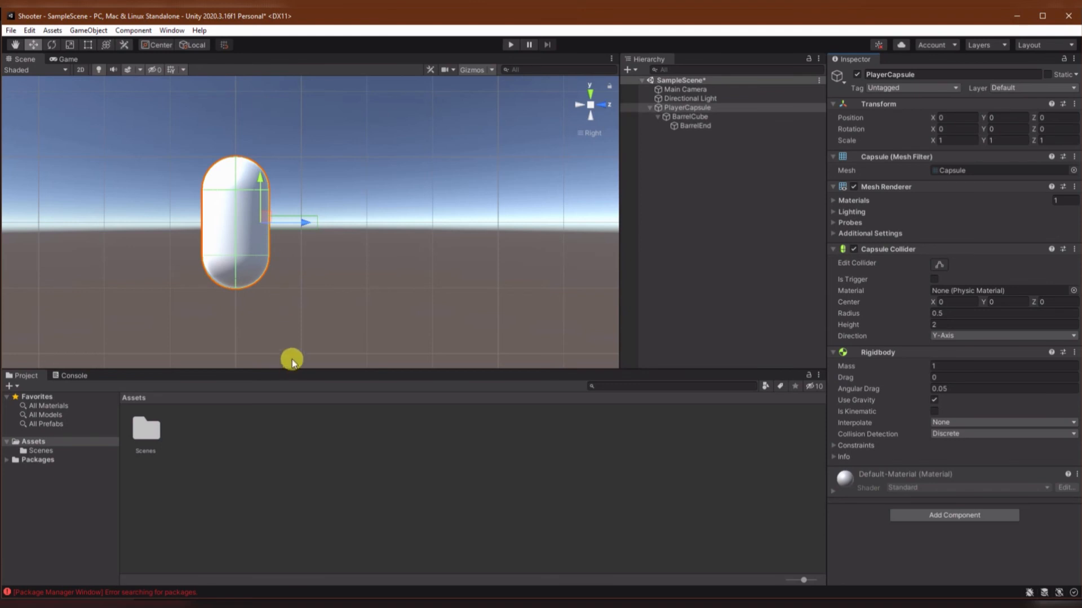
pyautogui.scroll(-6, 289, 313)
pyautogui.scroll(-2, 289, 313)
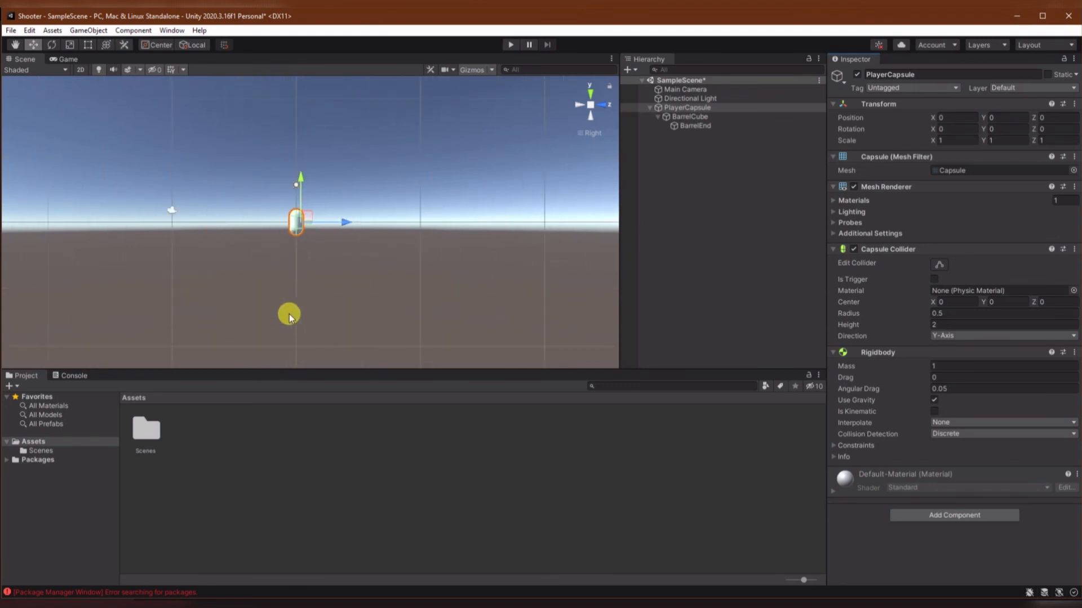
pyautogui.rightClick(708, 179)
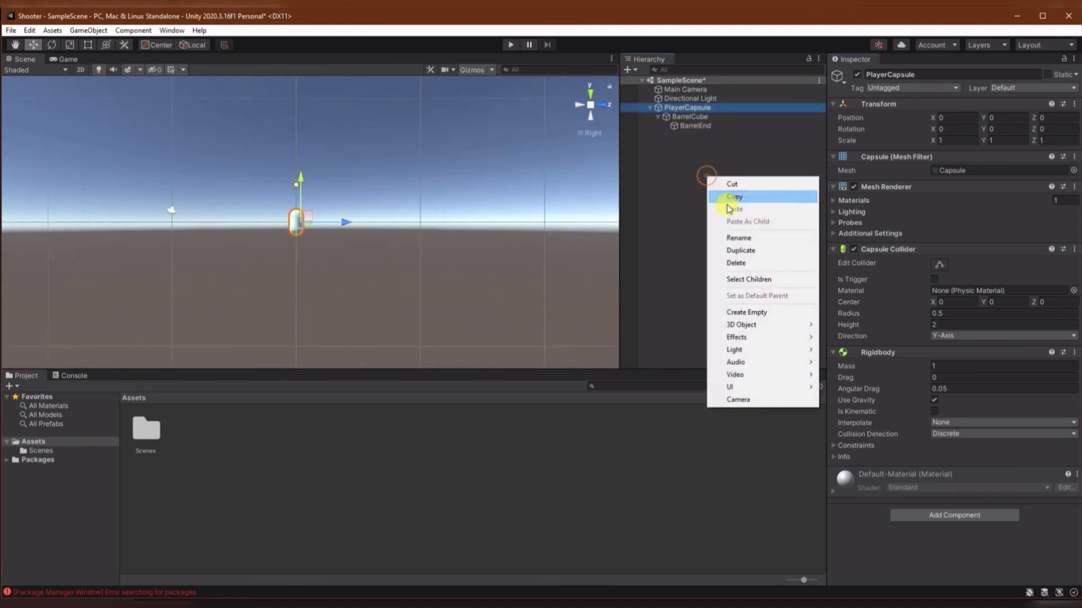
pyautogui.moveTo(740, 327)
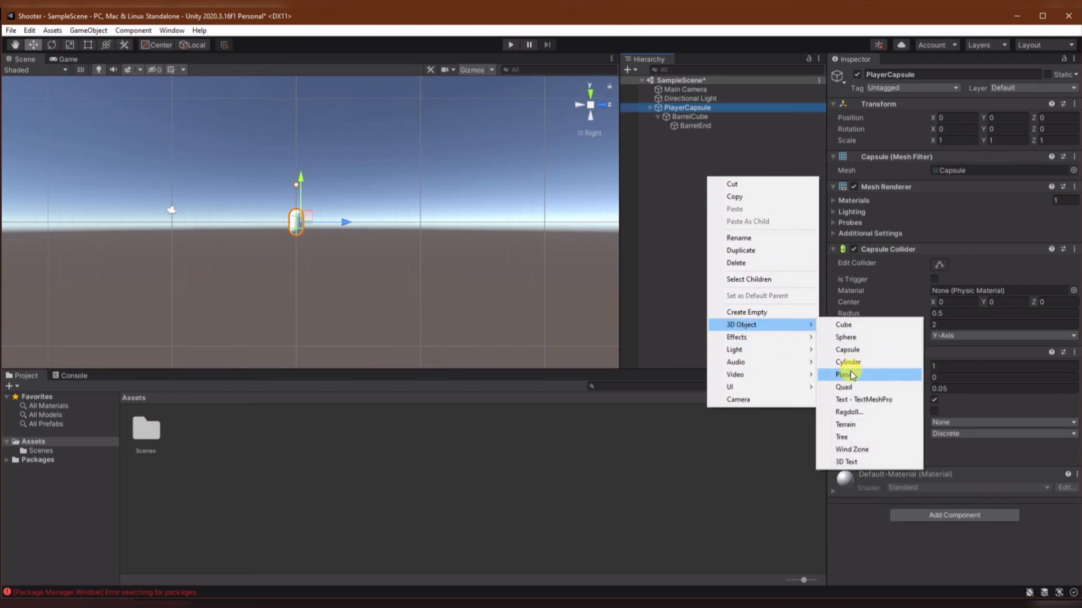
pyautogui.click(519, 496)
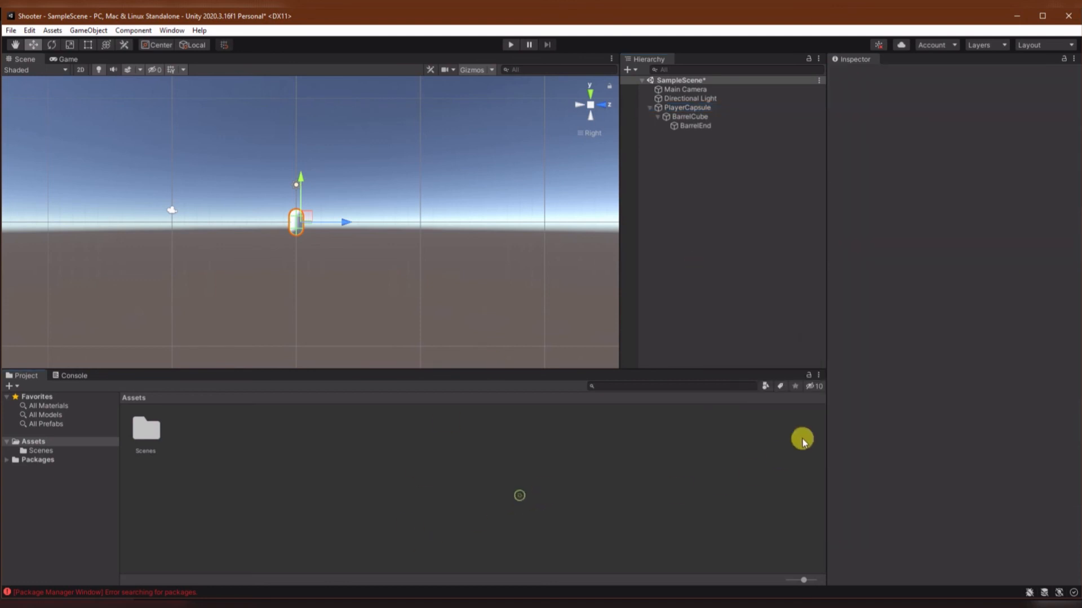
# Step: Turn off gravity on PlayerCapsule's Rigidbody and freeze its position on X, Y and Z and its rotation on X and Z
pyautogui.click(679, 107)
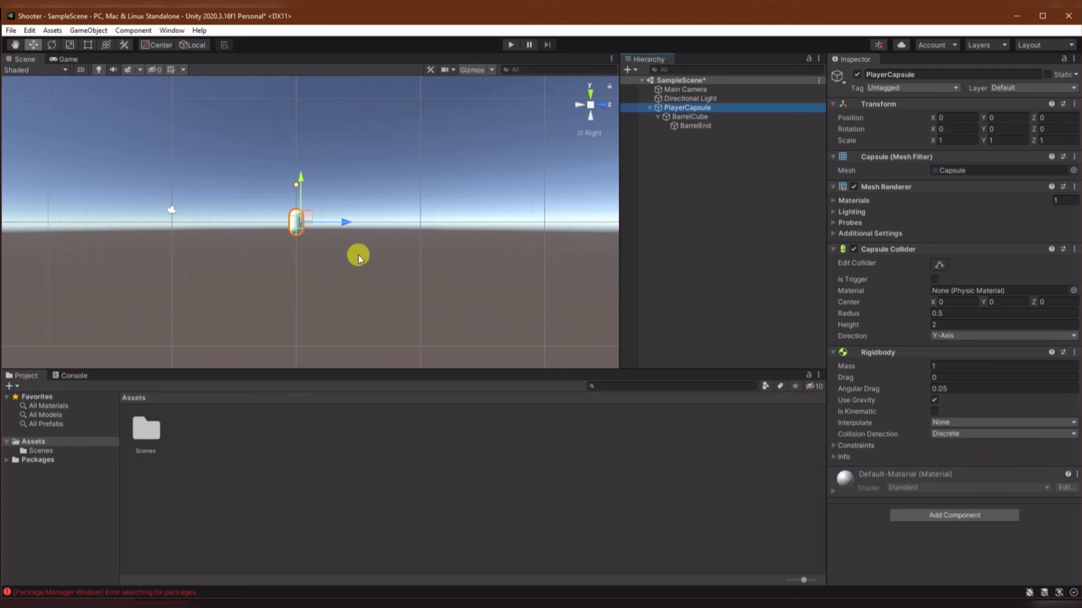
pyautogui.click(935, 401)
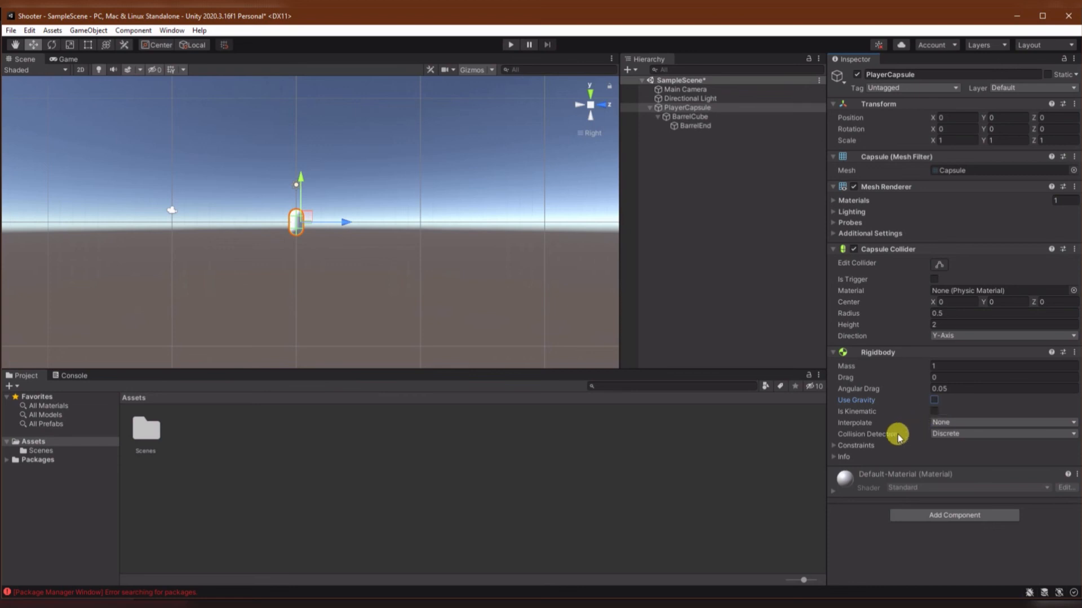
pyautogui.click(833, 445)
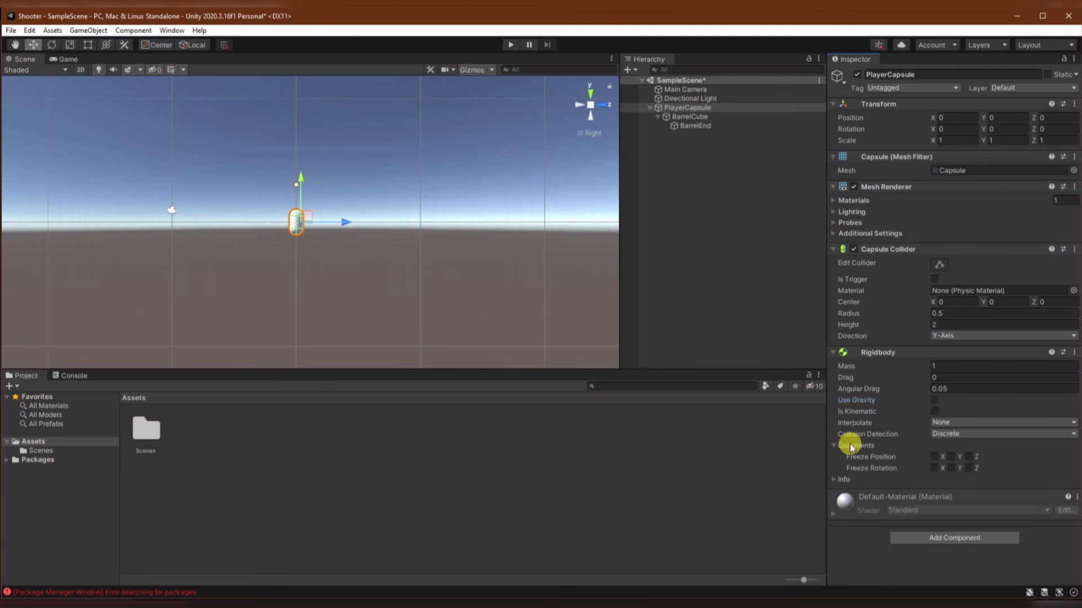
pyautogui.click(934, 457)
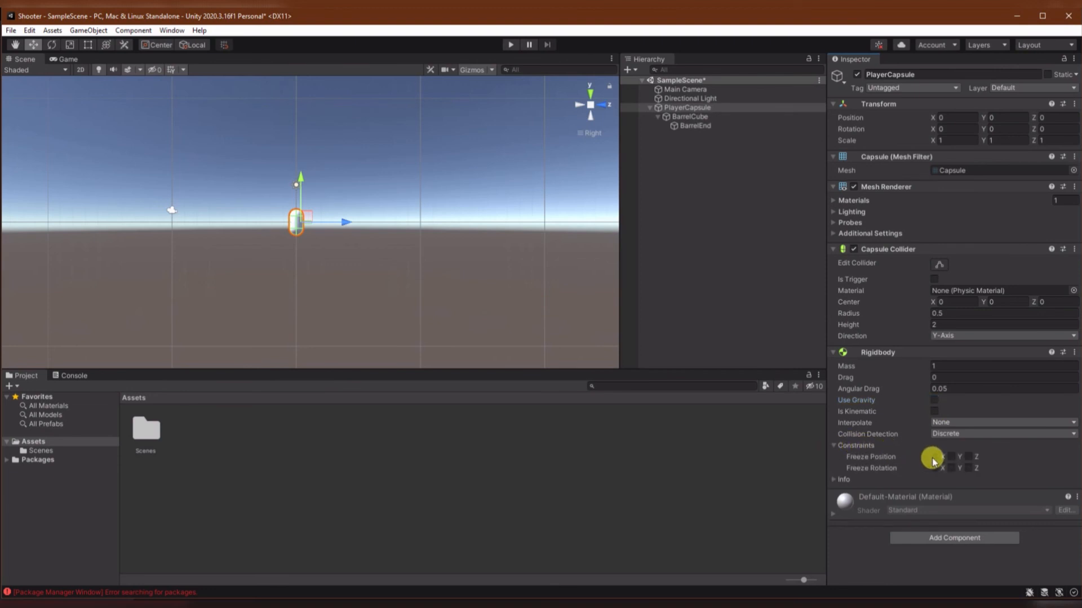
pyautogui.click(950, 457)
pyautogui.click(968, 457)
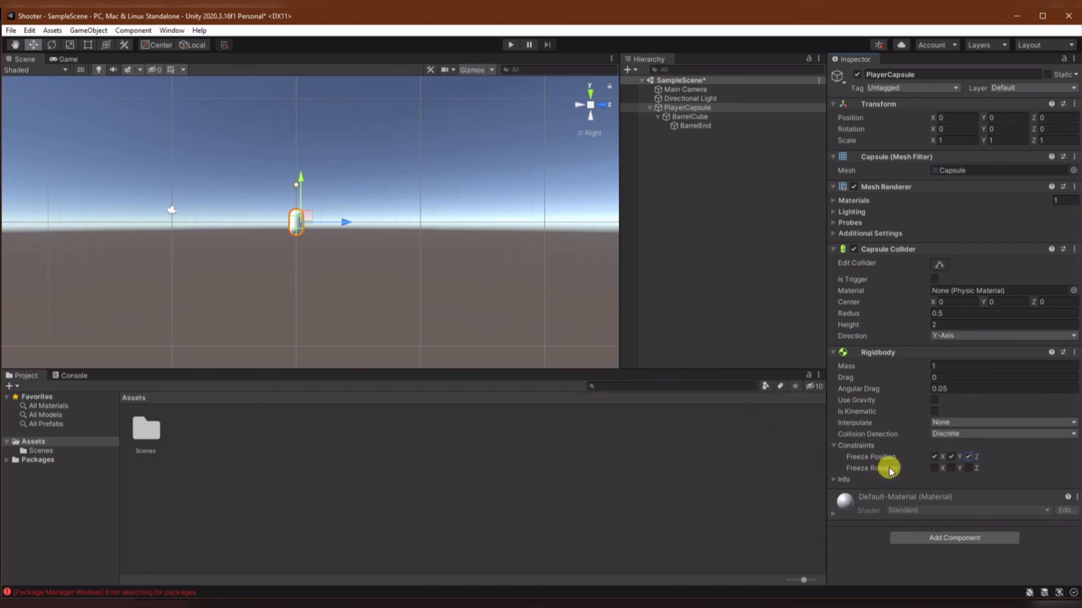
pyautogui.click(935, 468)
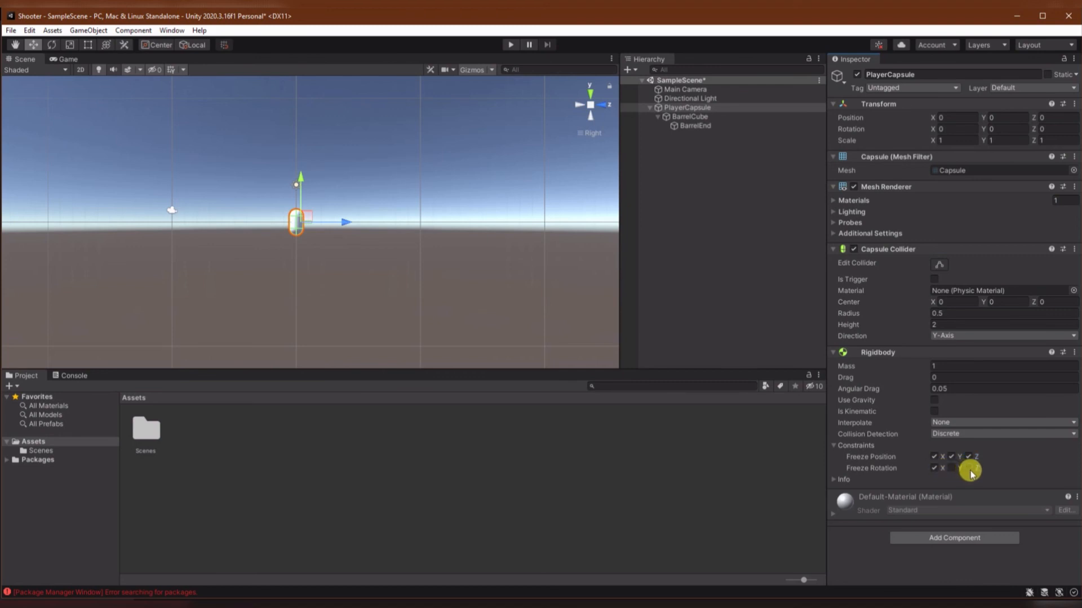
pyautogui.click(951, 469)
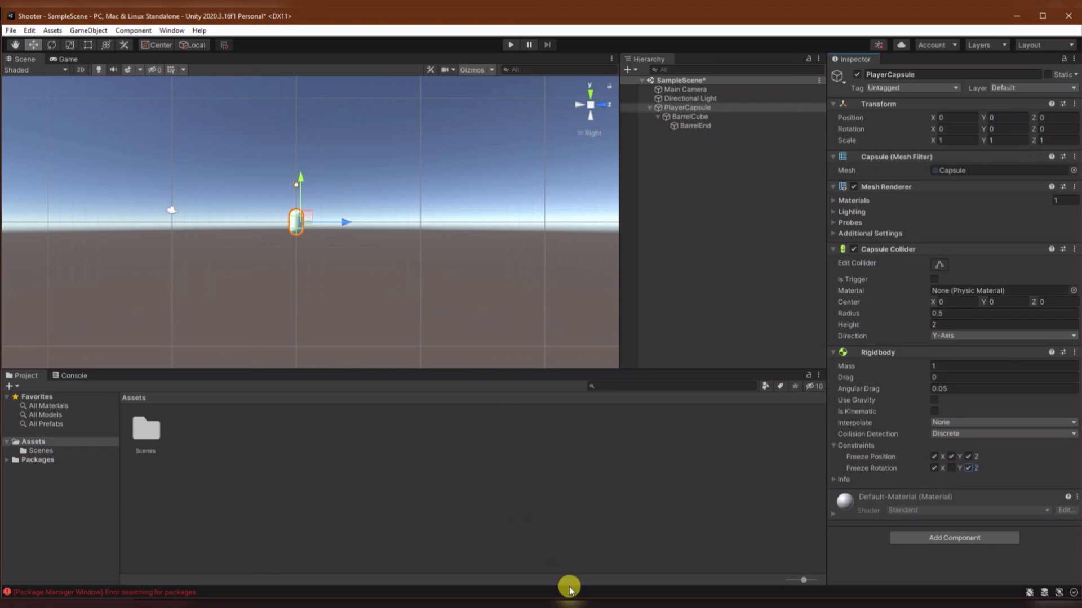
# Step: Switch to the Photoshop sketch and draw a sphere with a marked center point below the player
pyautogui.click(280, 598)
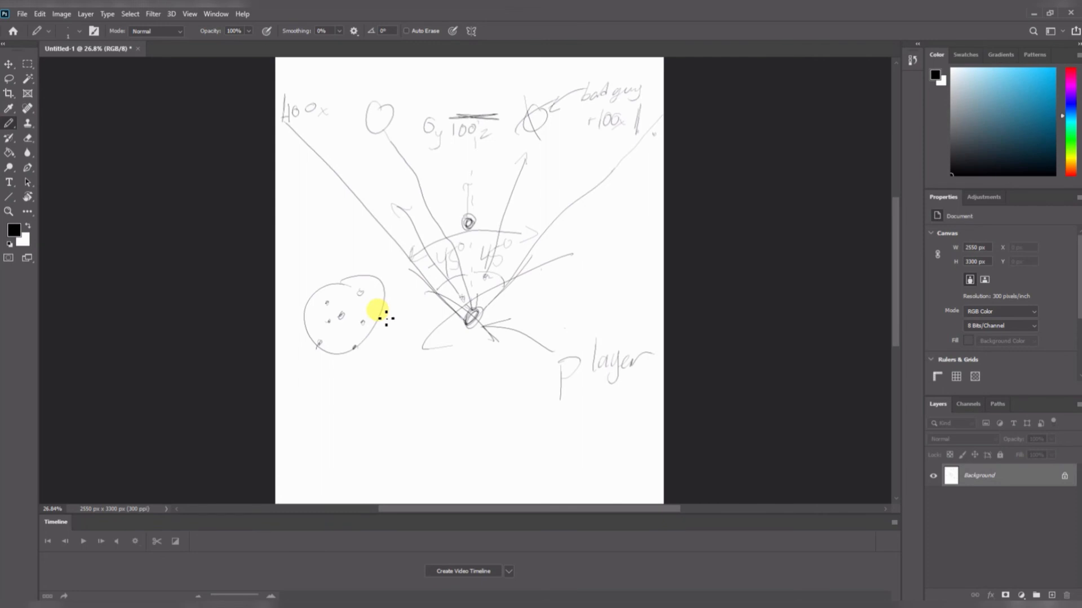
pyautogui.click(462, 433)
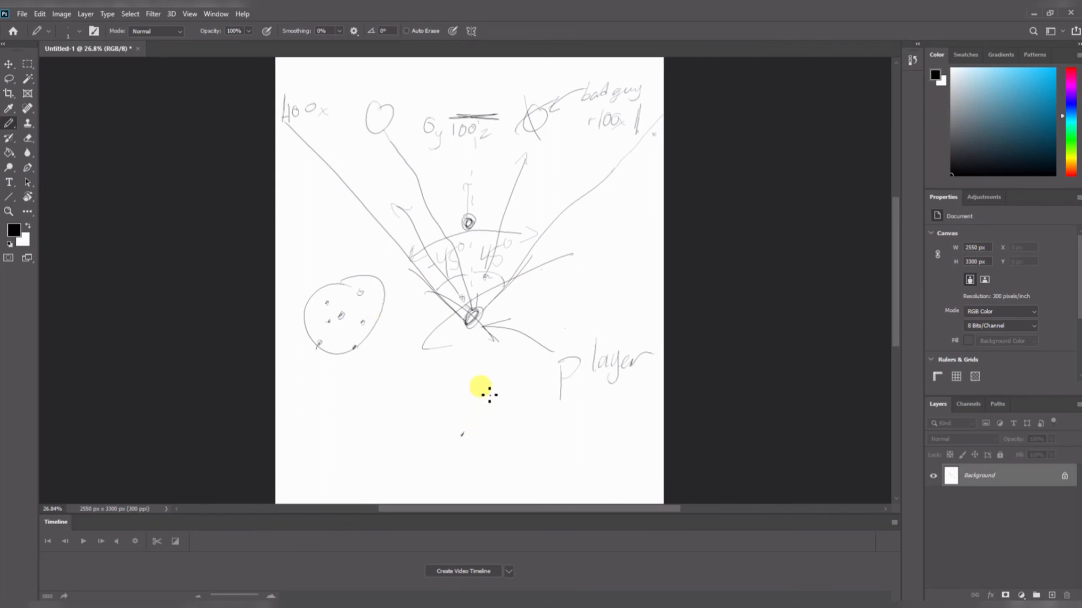
pyautogui.moveTo(488, 392)
pyautogui.mouseDown()
pyautogui.moveTo(479, 389)
pyautogui.moveTo(510, 393)
pyautogui.mouseUp()
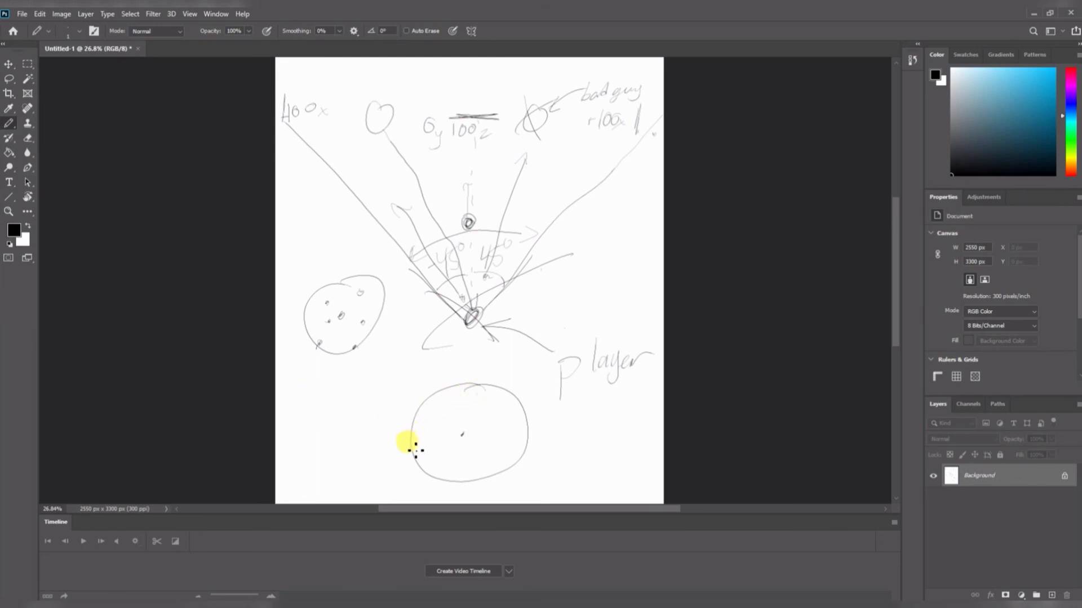
pyautogui.moveTo(411, 444)
pyautogui.mouseDown()
pyautogui.moveTo(500, 406)
pyautogui.moveTo(475, 485)
pyautogui.moveTo(492, 430)
pyautogui.mouseUp()
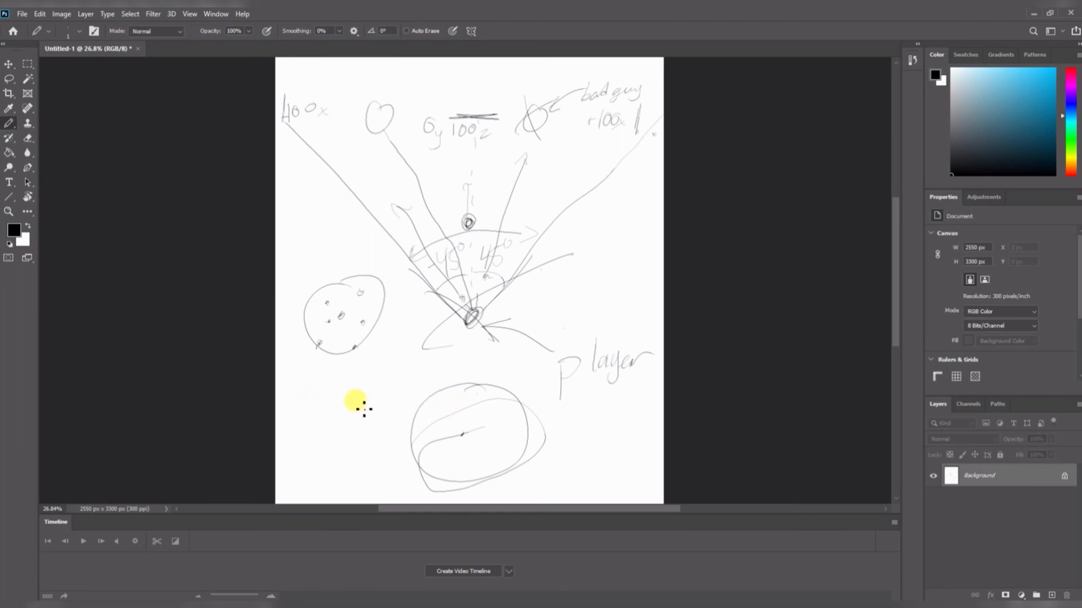
# Step: Label the sphere sketch "xyz" and the dotted circle "xz", and return to the Unity scene
pyautogui.moveTo(347, 409); pyautogui.dragTo(359, 424)
pyautogui.moveTo(359, 408)
pyautogui.mouseDown()
pyautogui.moveTo(346, 425)
pyautogui.moveTo(374, 441)
pyautogui.moveTo(399, 418)
pyautogui.mouseUp()
pyautogui.moveTo(299, 252); pyautogui.dragTo(311, 265)
pyautogui.moveTo(300, 264)
pyautogui.mouseDown()
pyautogui.moveTo(310, 253)
pyautogui.moveTo(328, 263)
pyautogui.moveTo(314, 286)
pyautogui.mouseUp()
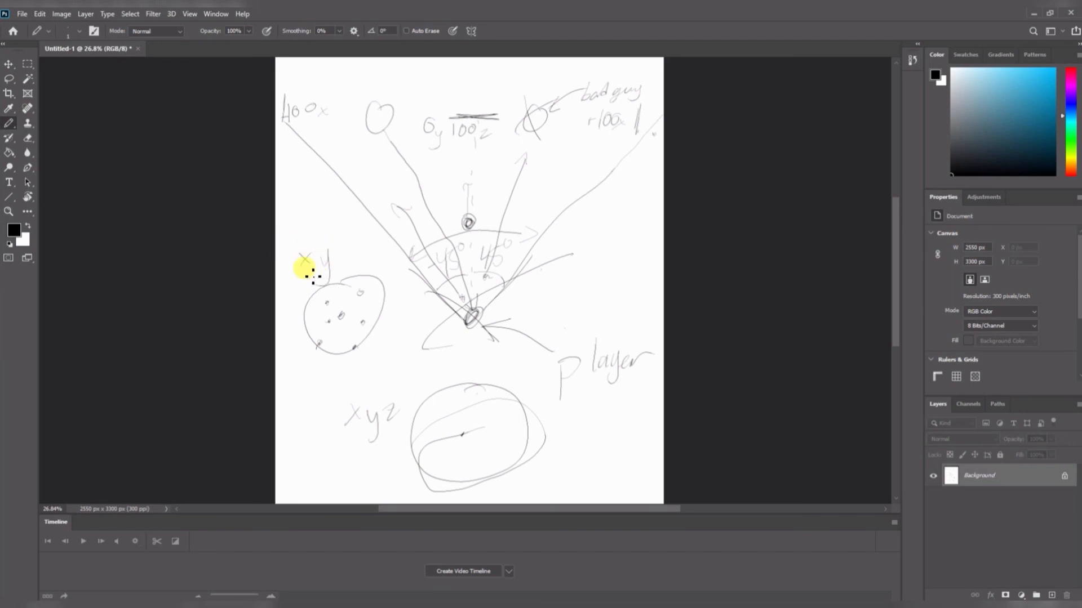
pyautogui.hotkey('ctrl', 'z')
pyautogui.hotkey('ctrl', 'z')
pyautogui.moveTo(322, 252); pyautogui.dragTo(340, 262)
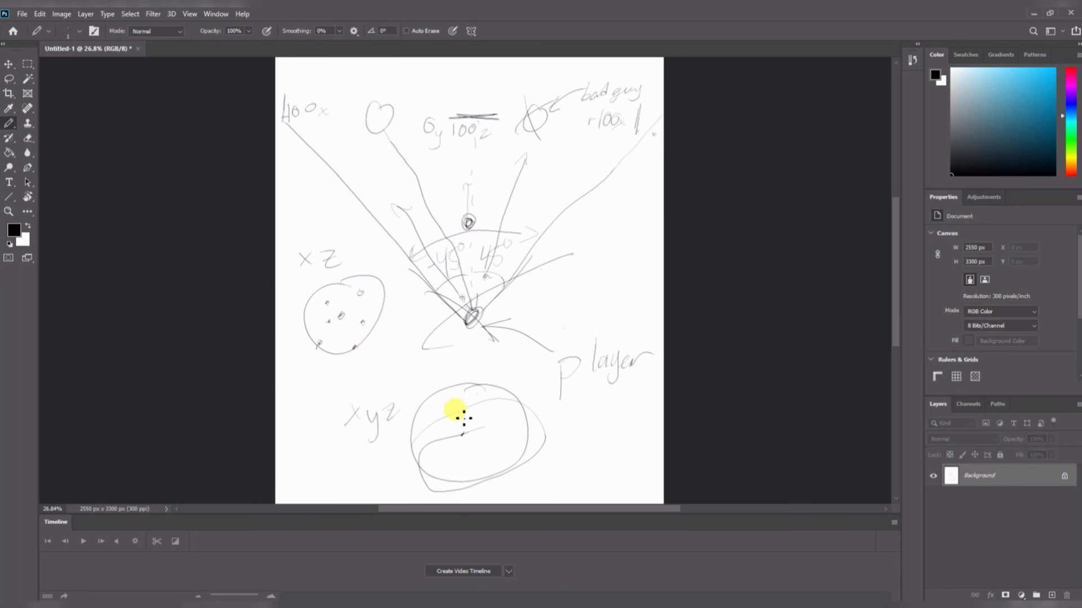
pyautogui.click(558, 606)
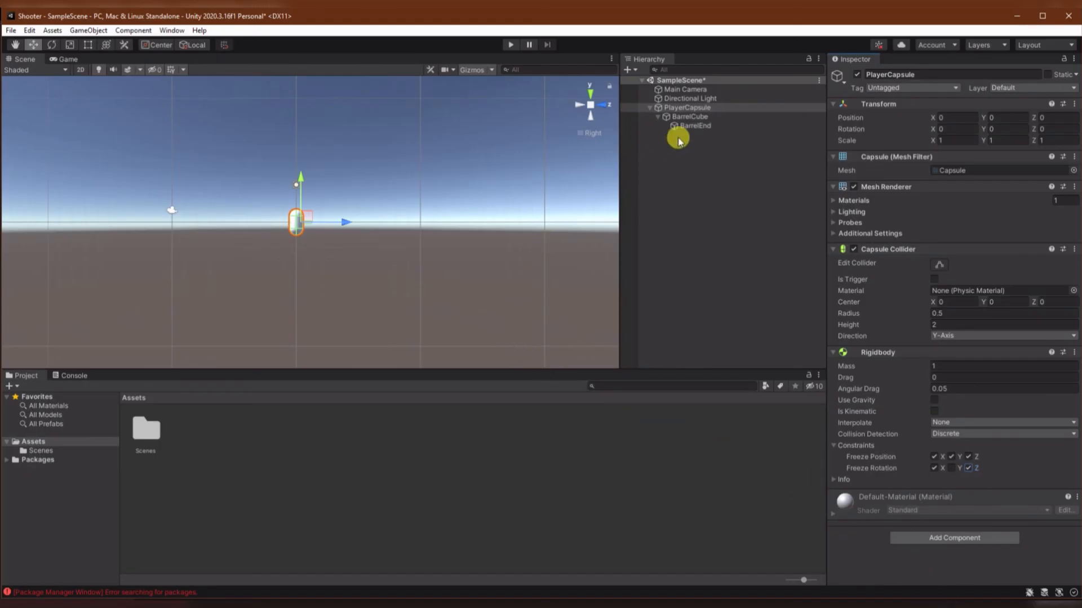
# Step: Review PlayerCapsule's Rigidbody settings and the local Z positions of BarrelCube and BarrelEnd
pyautogui.click(686, 117)
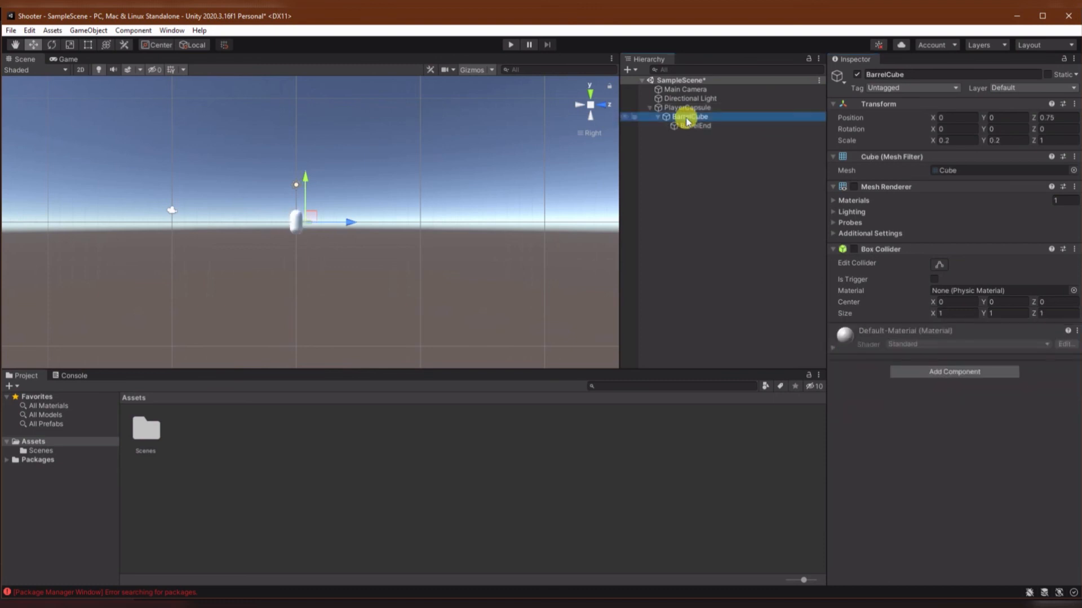
pyautogui.click(686, 108)
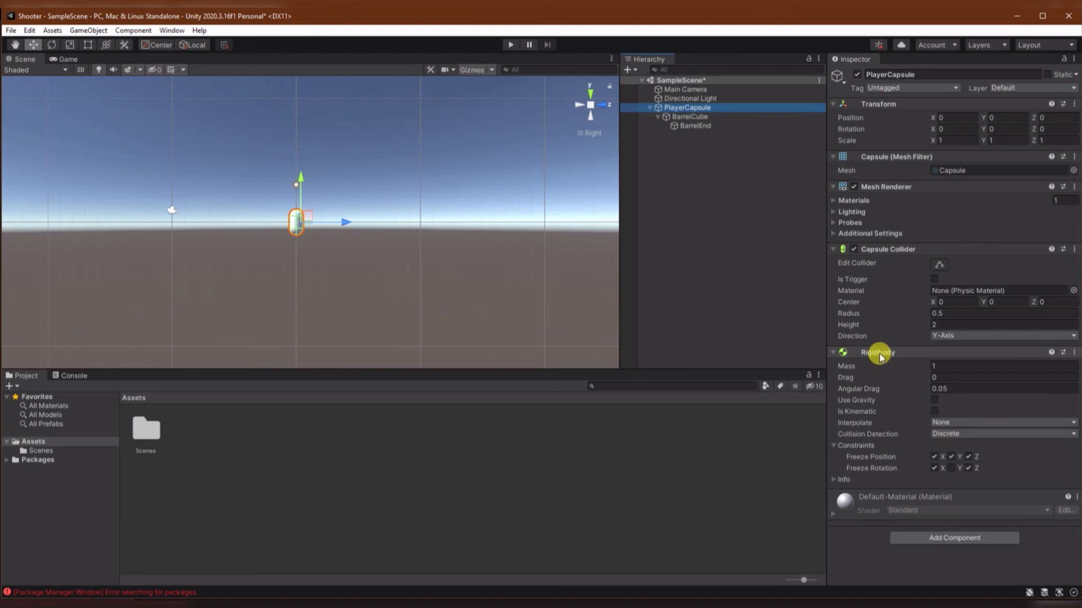
pyautogui.click(688, 116)
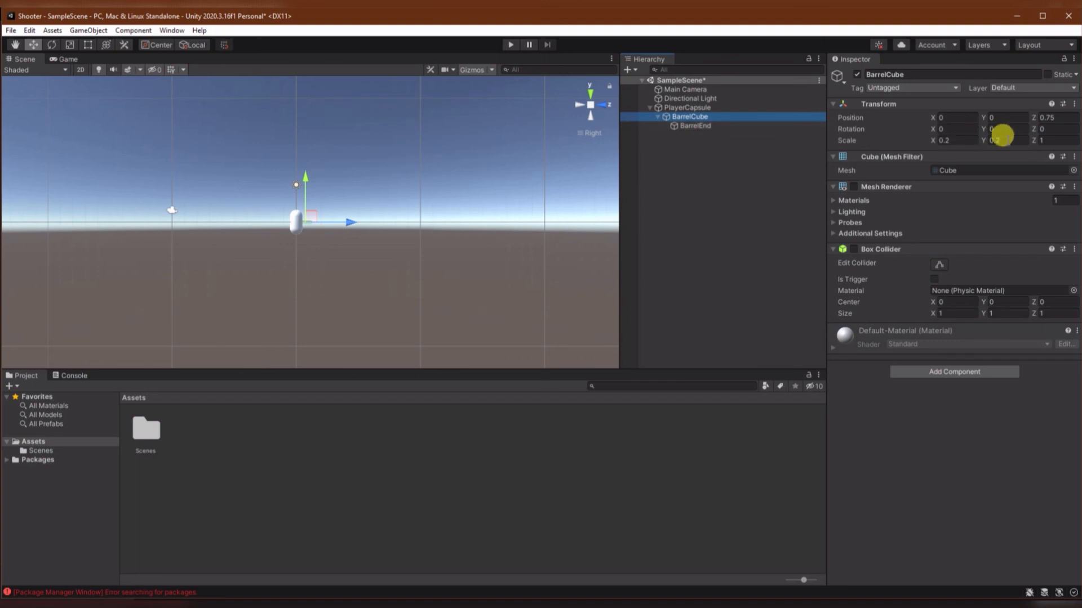
pyautogui.click(1051, 117)
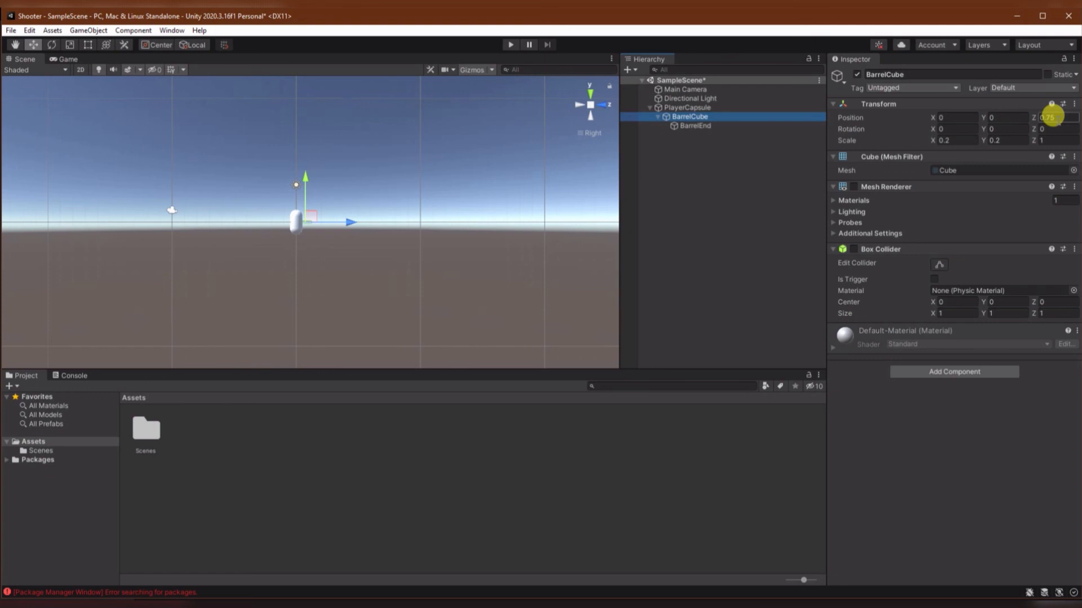
pyautogui.click(686, 127)
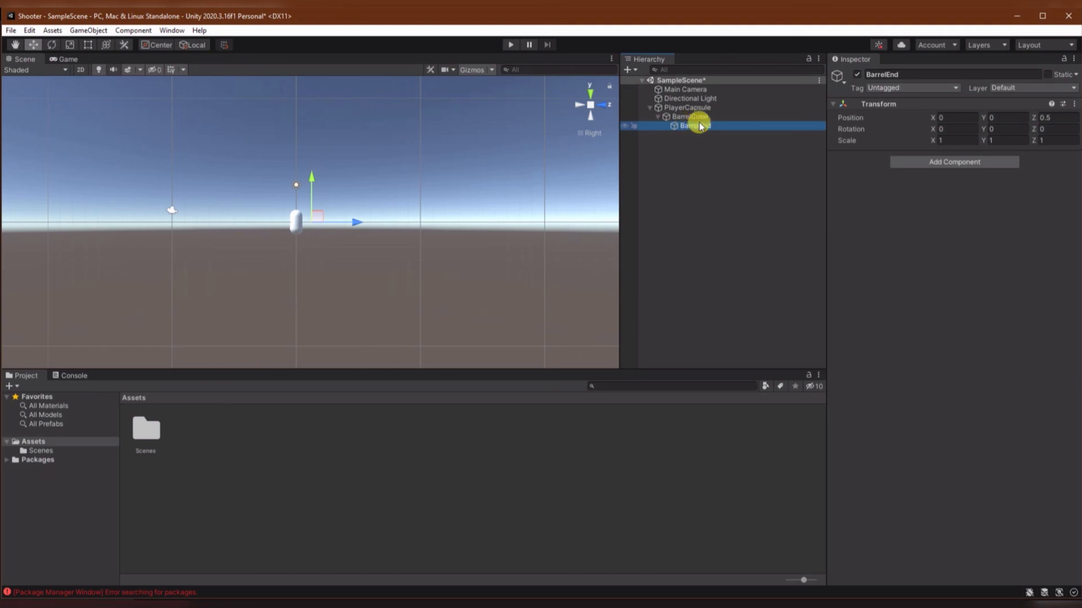
pyautogui.click(1046, 116)
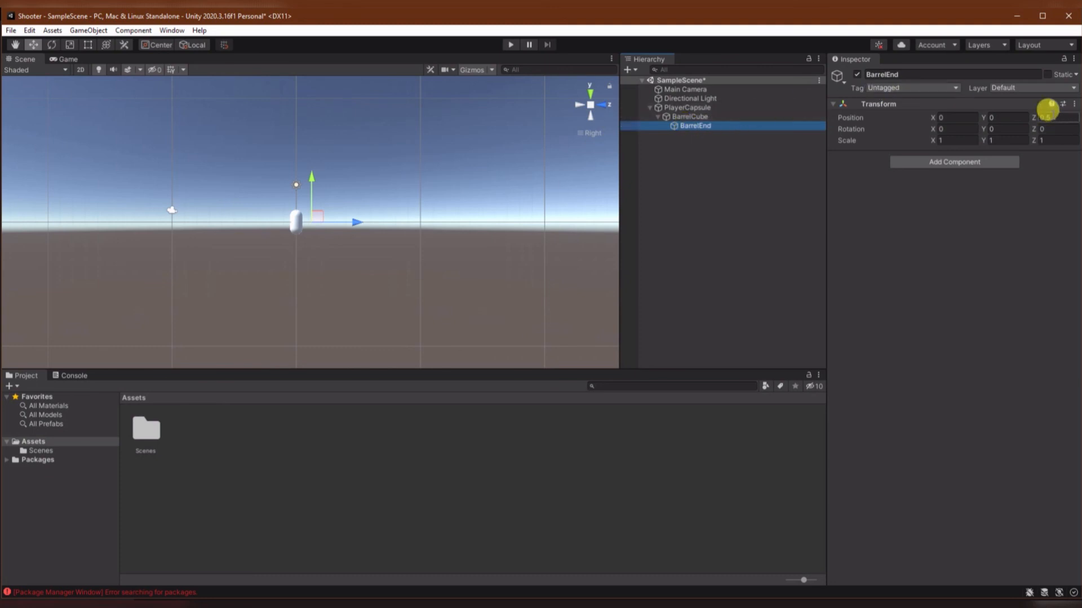